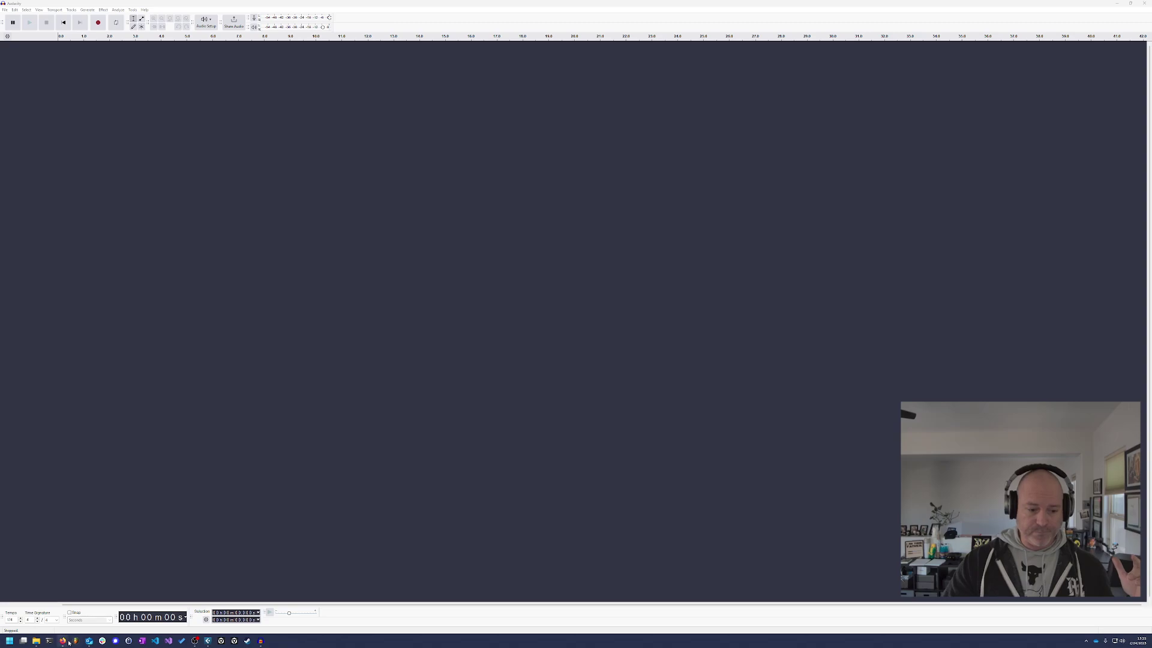
- Switch to the browser, open the Audacity website from the search results, and return to Audacity
mouse_move(62, 640)
click(243, 611)
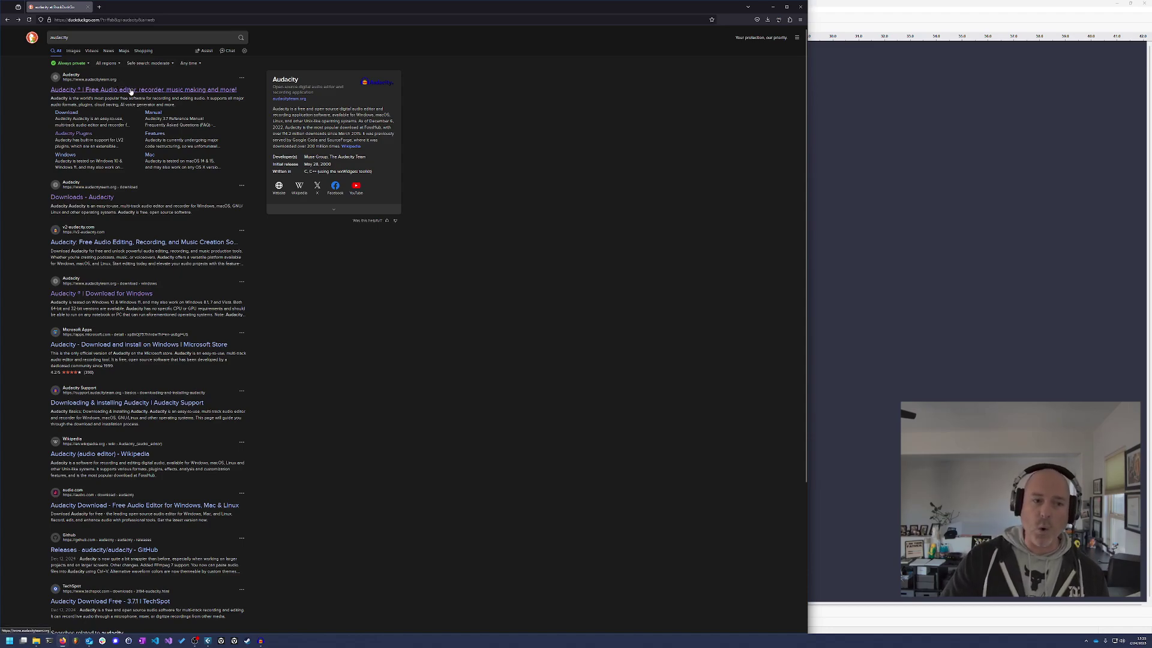
click(176, 90)
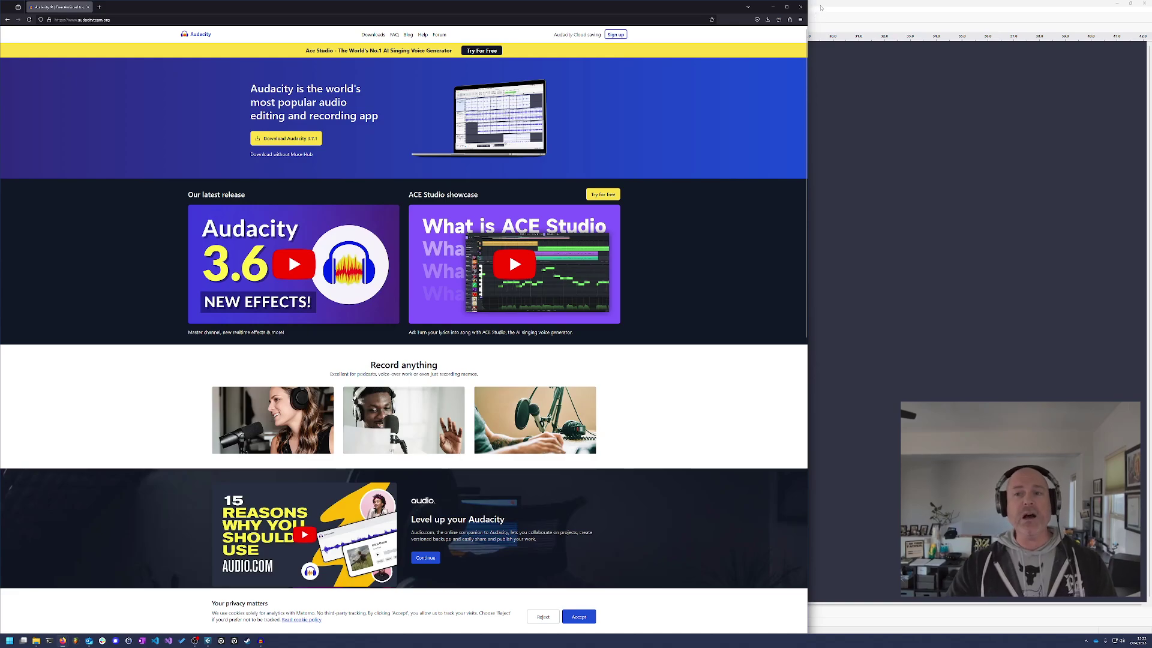
double_click(819, 10)
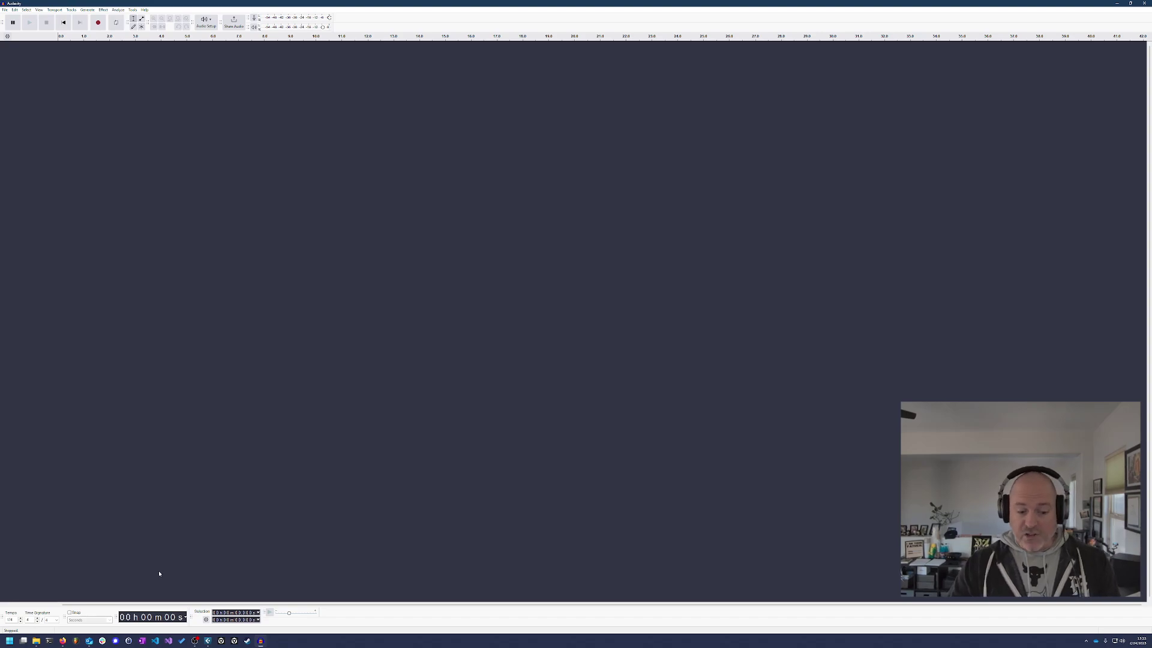
- Import "01 - Confident (Clean).mp3" from the Scratch folder in Downloads as a track in the empty Audacity project
click(36, 642)
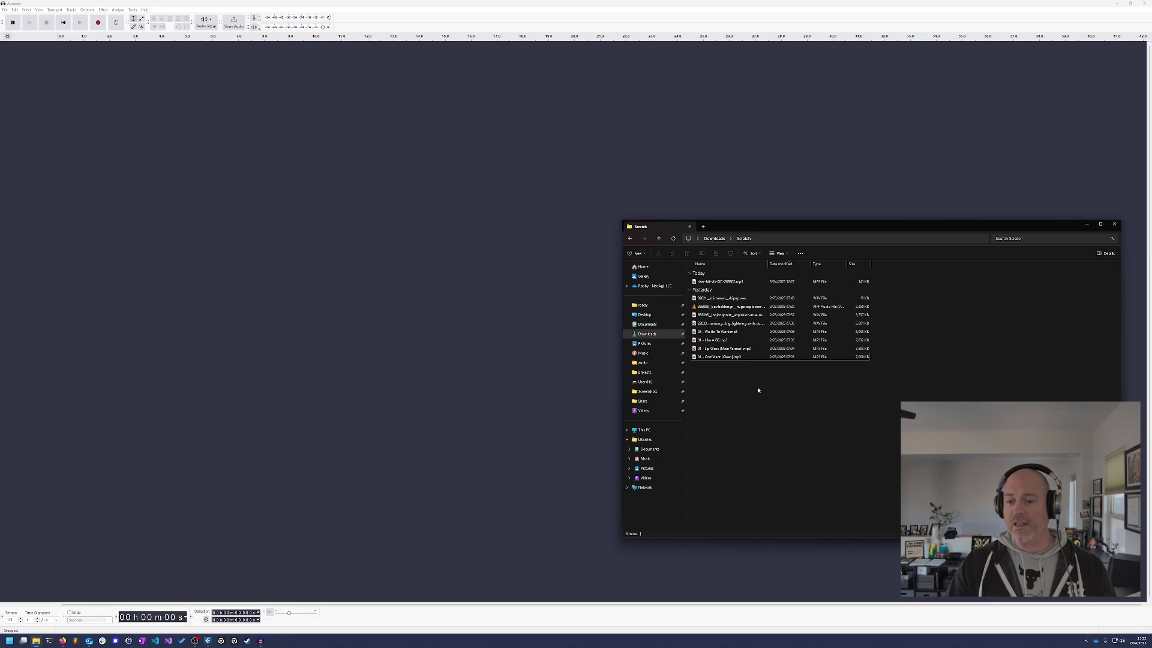
click(735, 358)
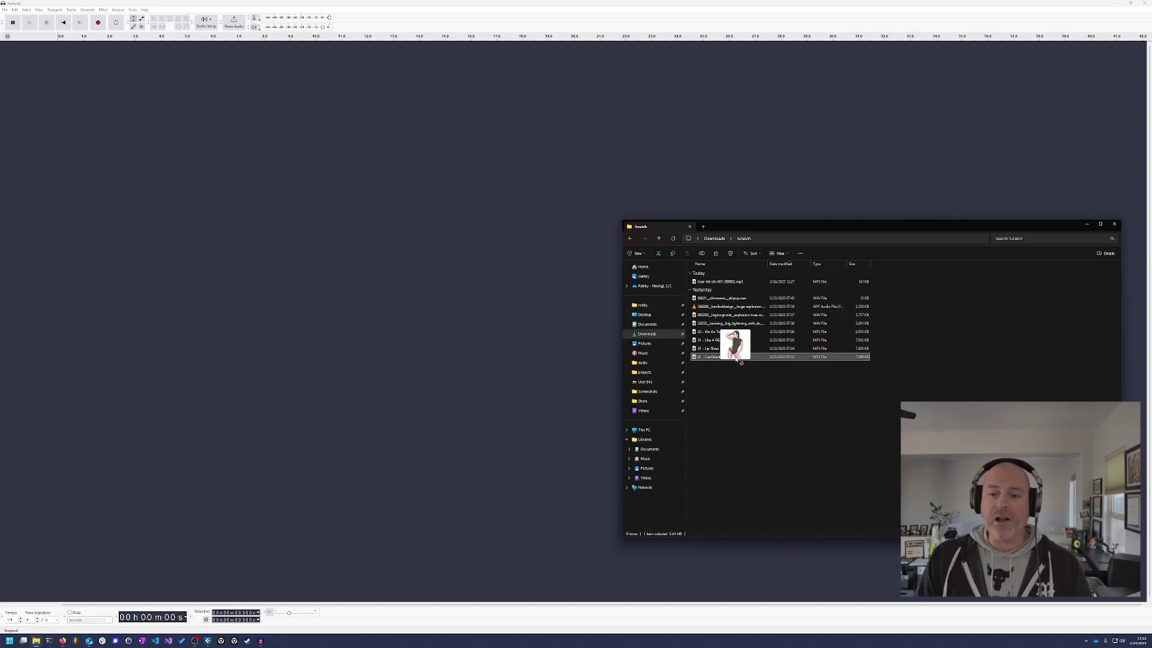
click(761, 398)
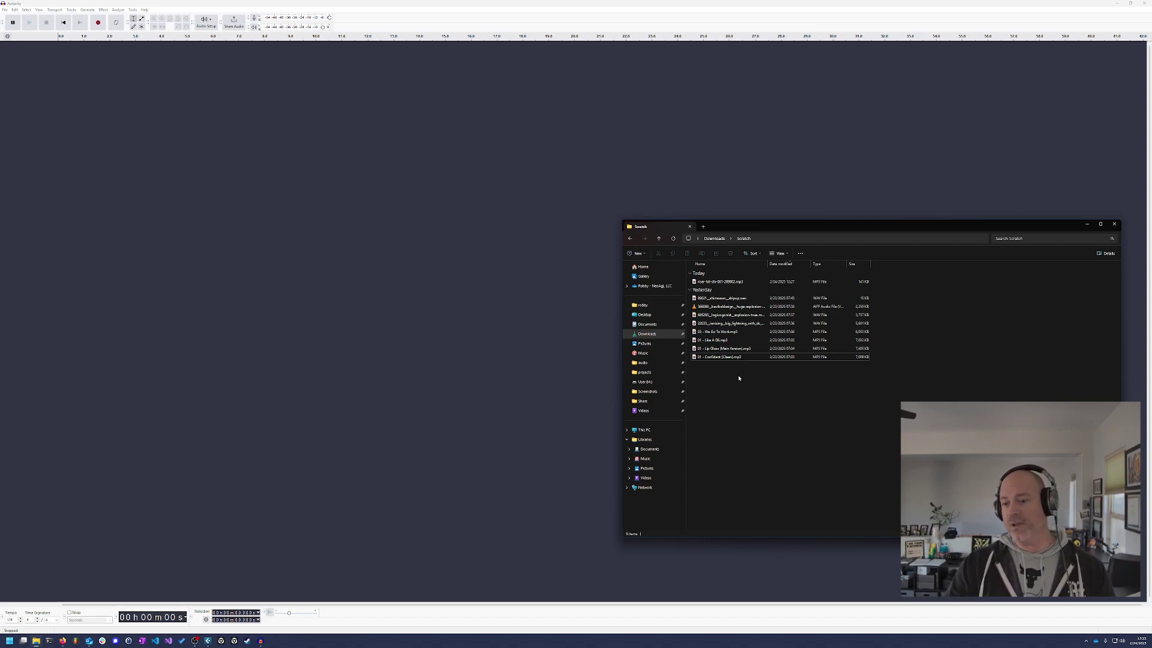
drag(728, 357, 99, 117)
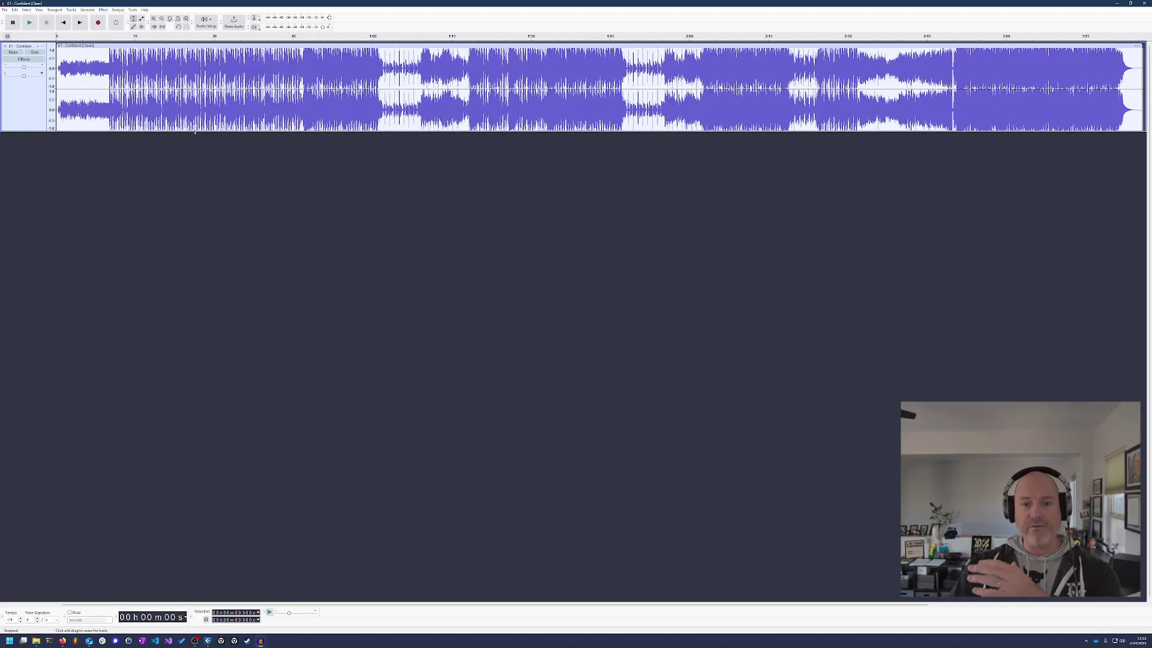
- Play the opening of the Confident track from about 1 second in and stop playback after a few seconds
drag(86, 102, 814, 96)
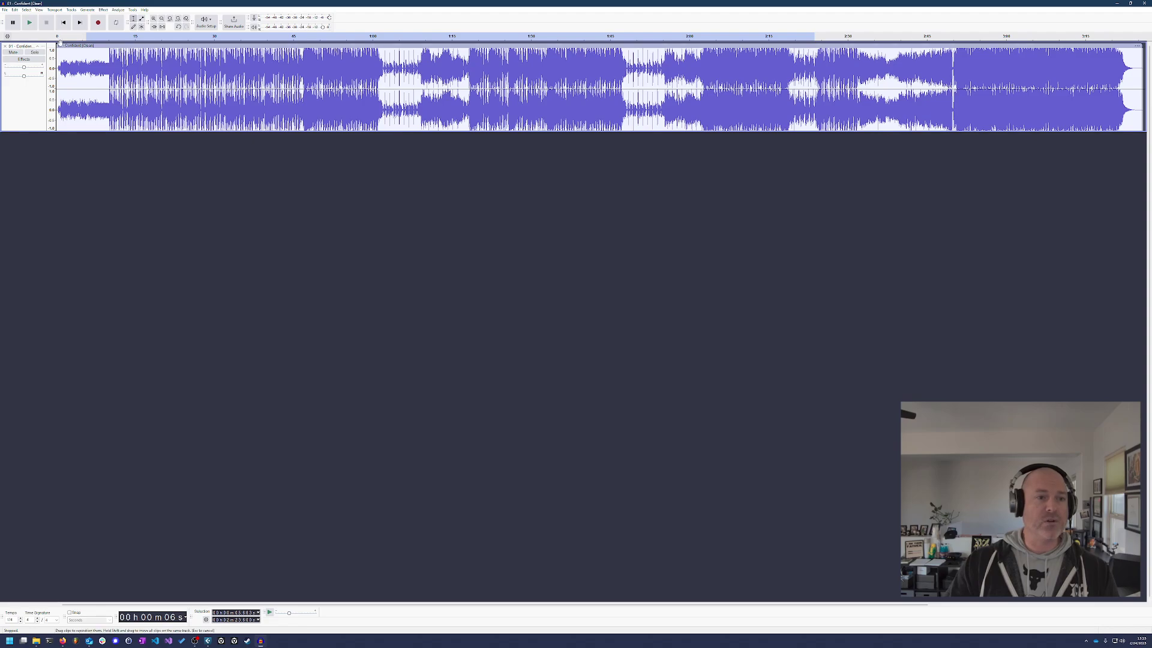
double_click(79, 67)
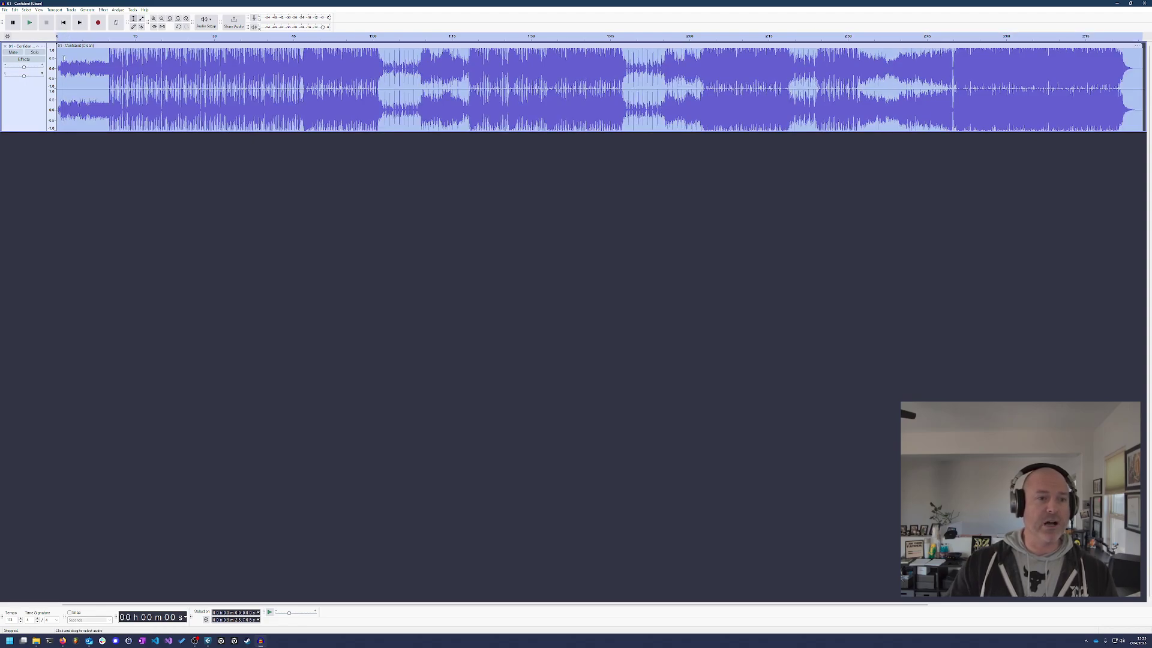
click(60, 57)
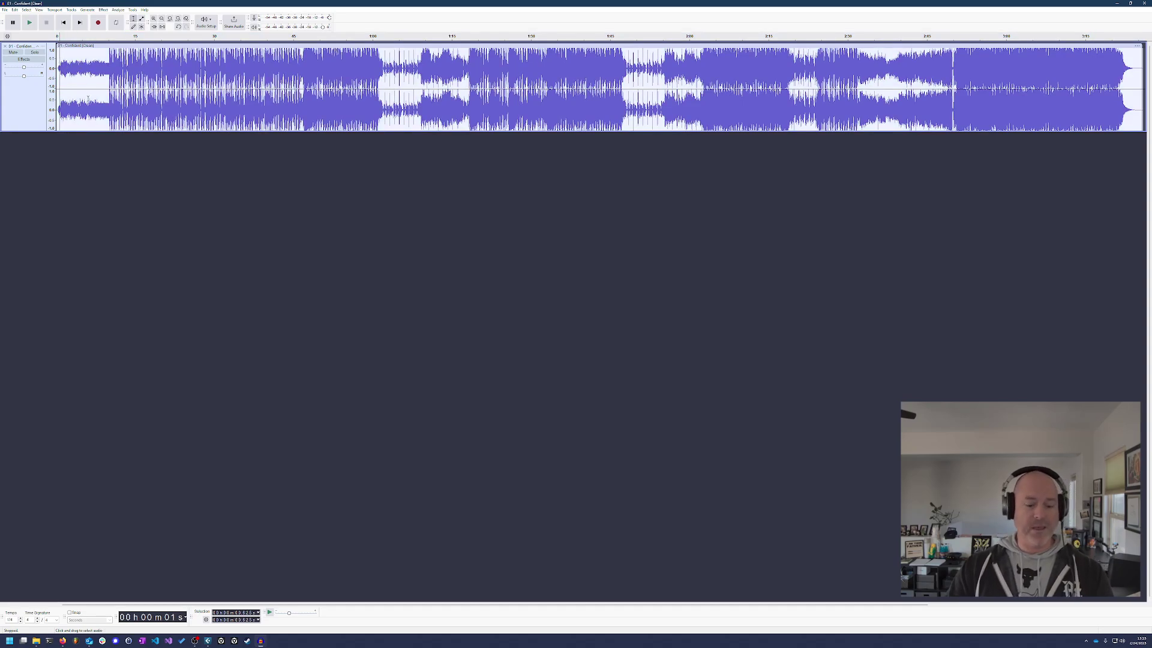
click(29, 22)
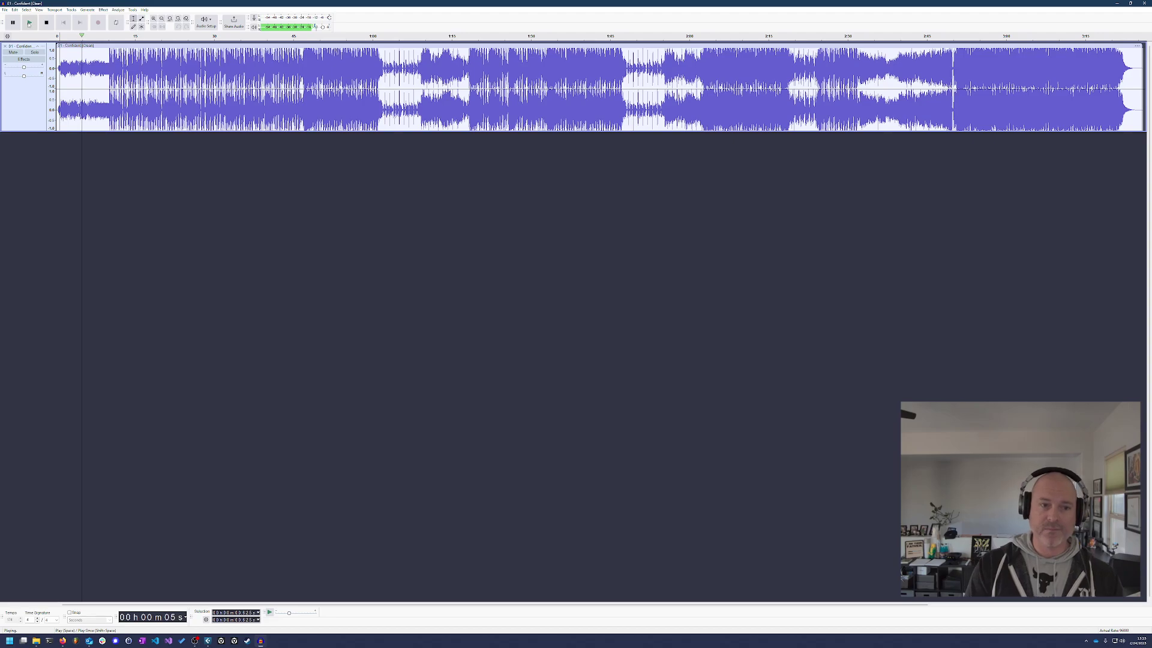
click(46, 22)
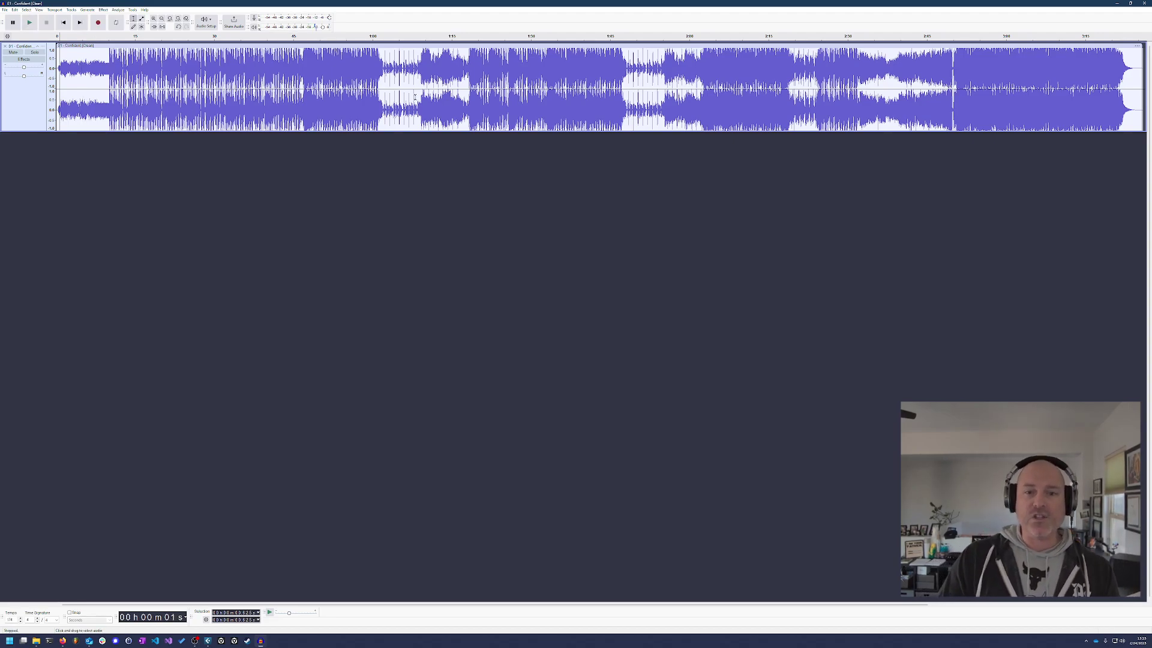
- Play the Confident track from about 1:47, where the quieter section begins, and stop after a few seconds
click(620, 61)
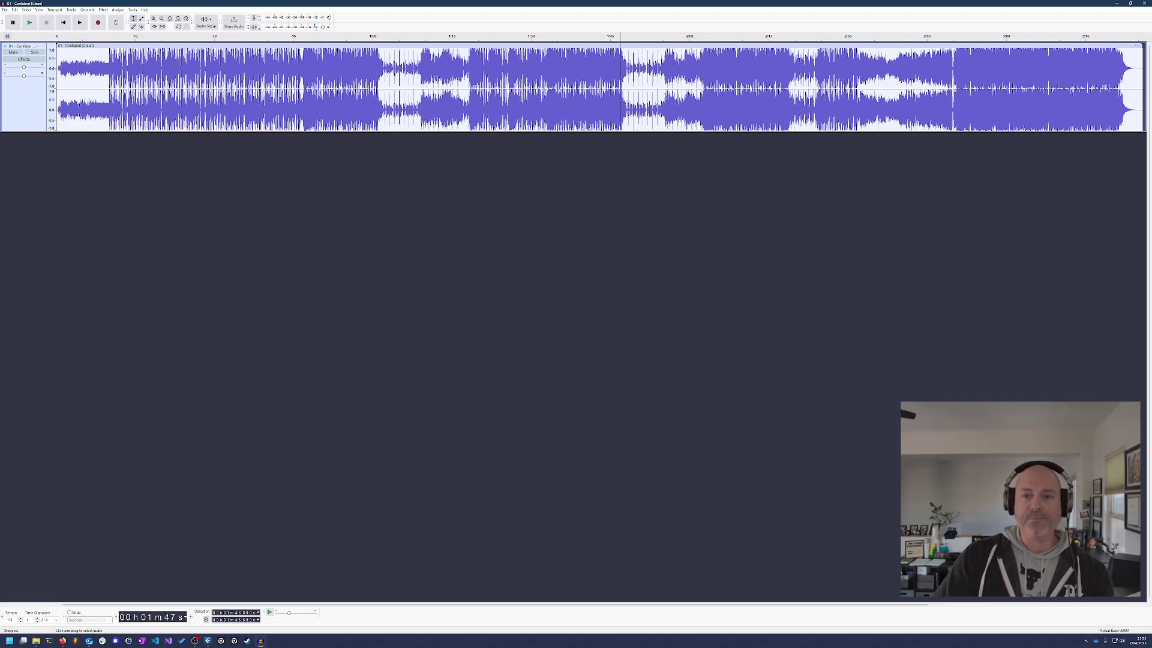
key(space)
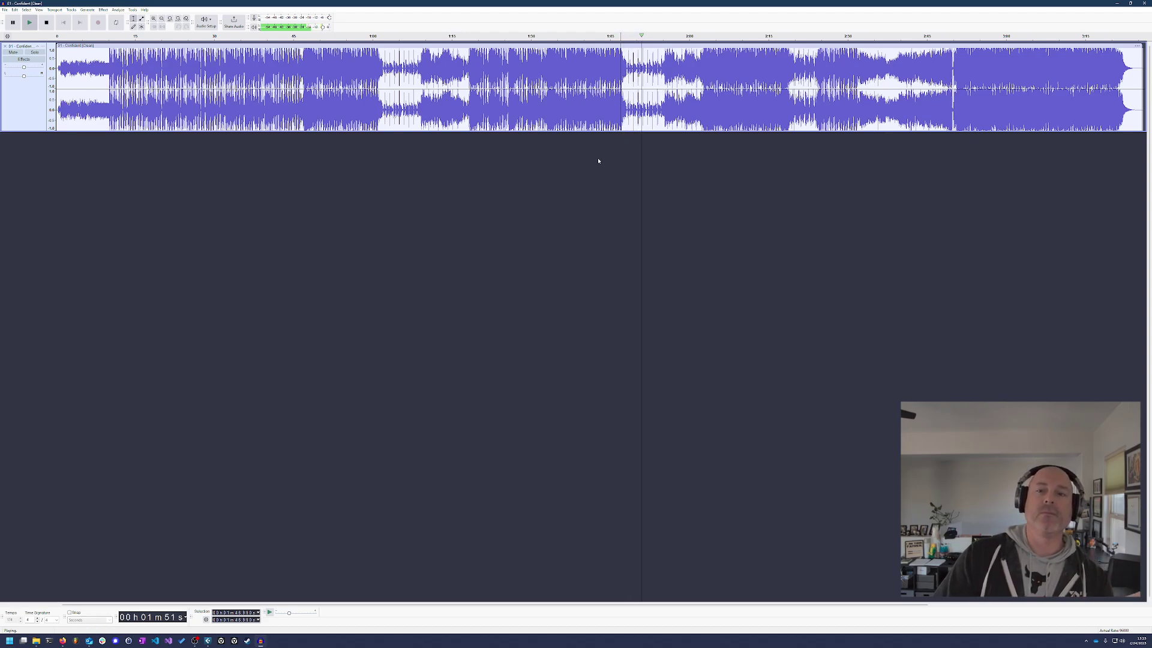
key(space)
- Import "01 - Lip Gloss (Main Version).mp3" from the Scratch folder as a second track and move its clip to start at about 1:47
key(alt+Tab)
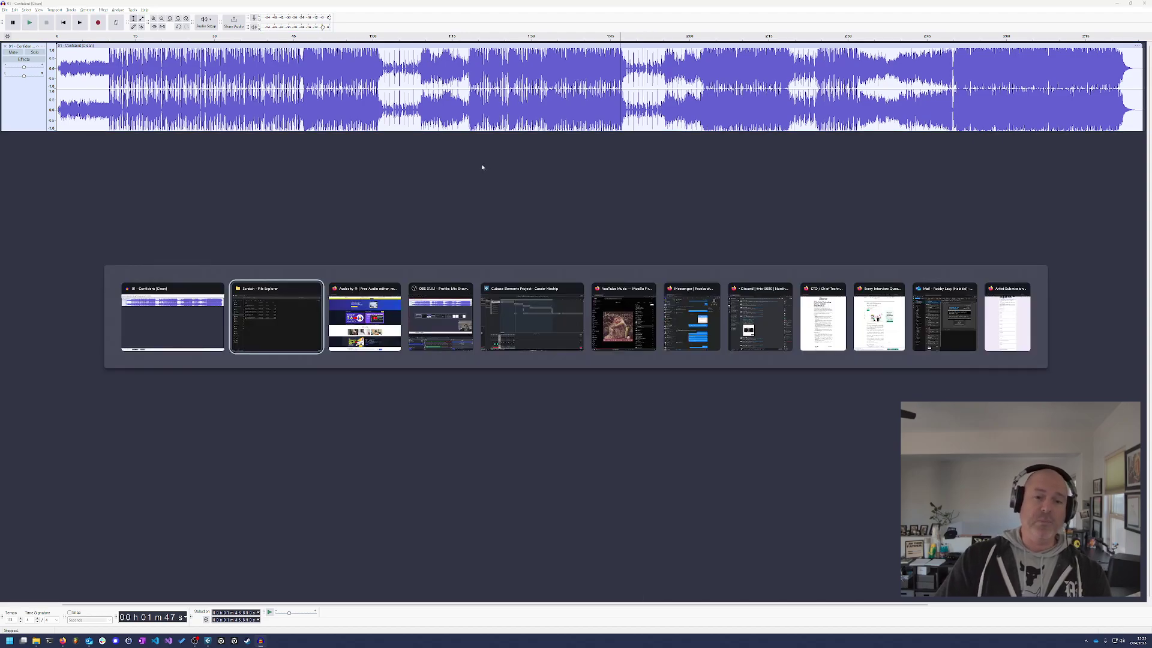
click(759, 388)
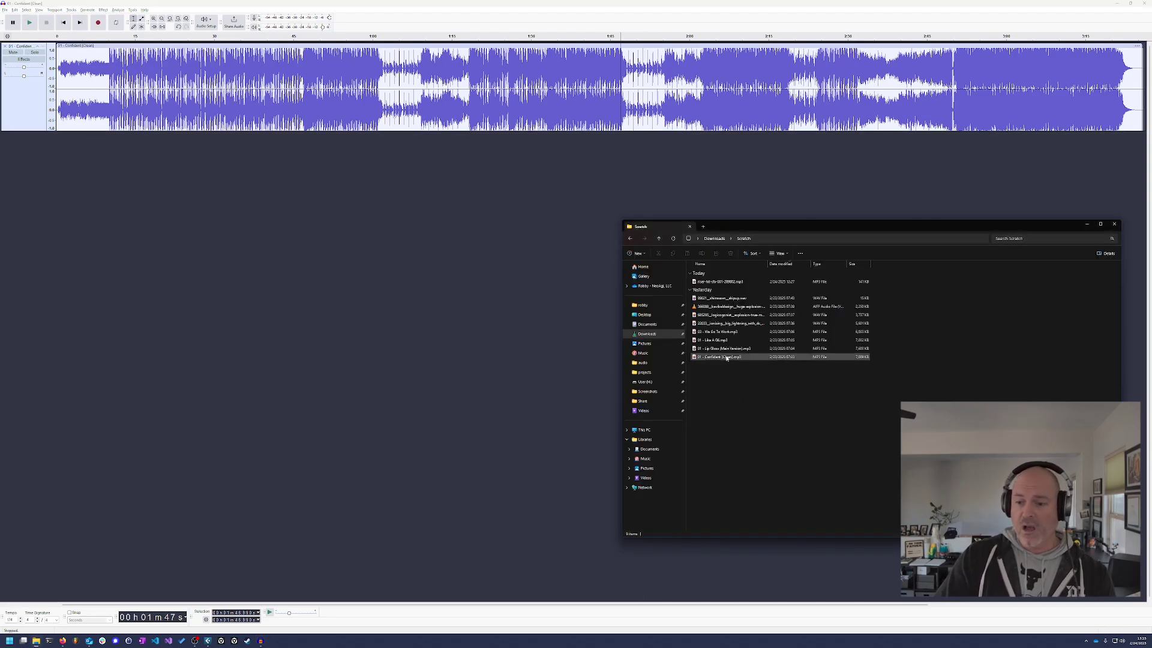
drag(724, 351, 399, 244)
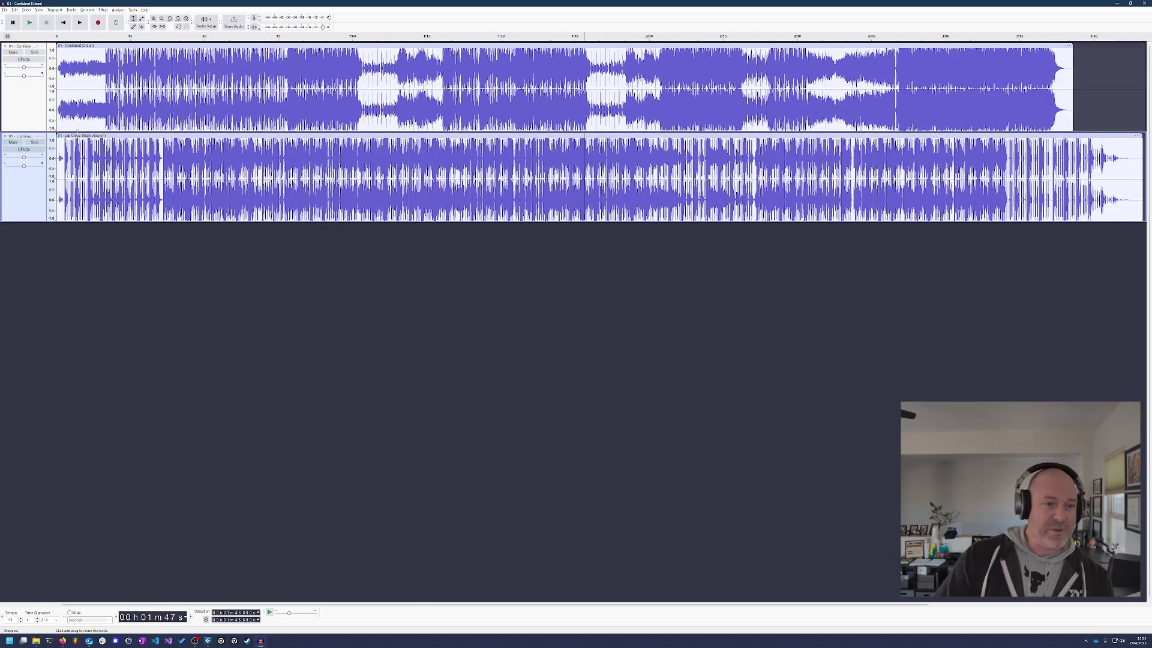
drag(74, 136, 604, 128)
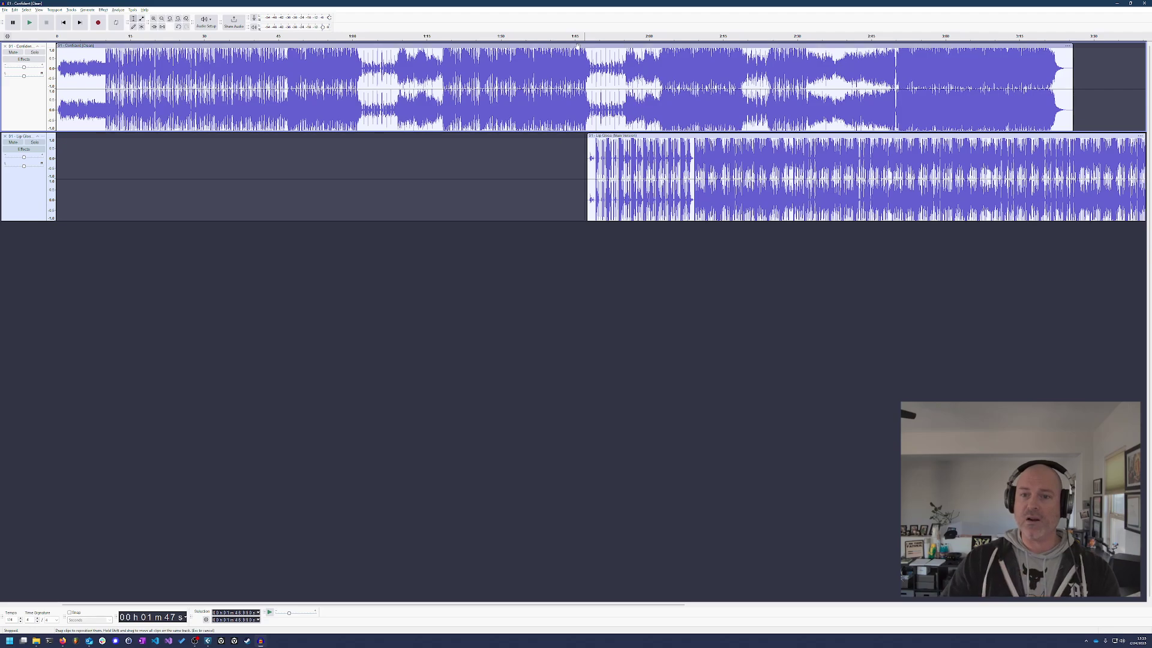
- Play both tracks from just before the start of the Lip Gloss clip to hear them overlap, and stop
double_click(573, 51)
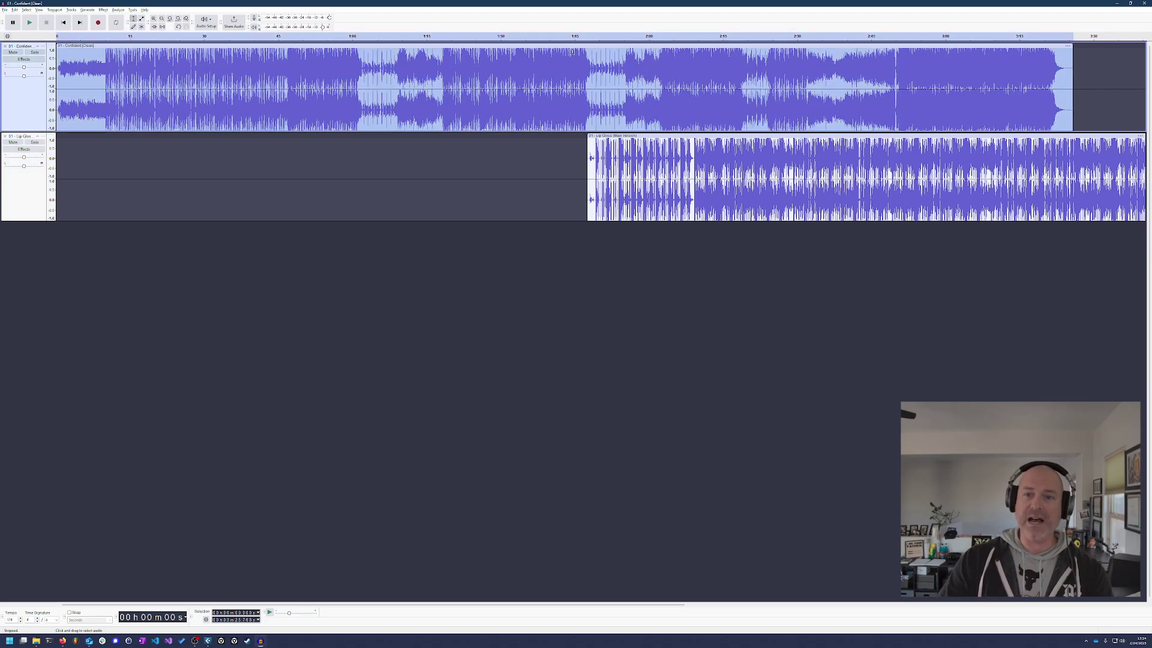
click(569, 44)
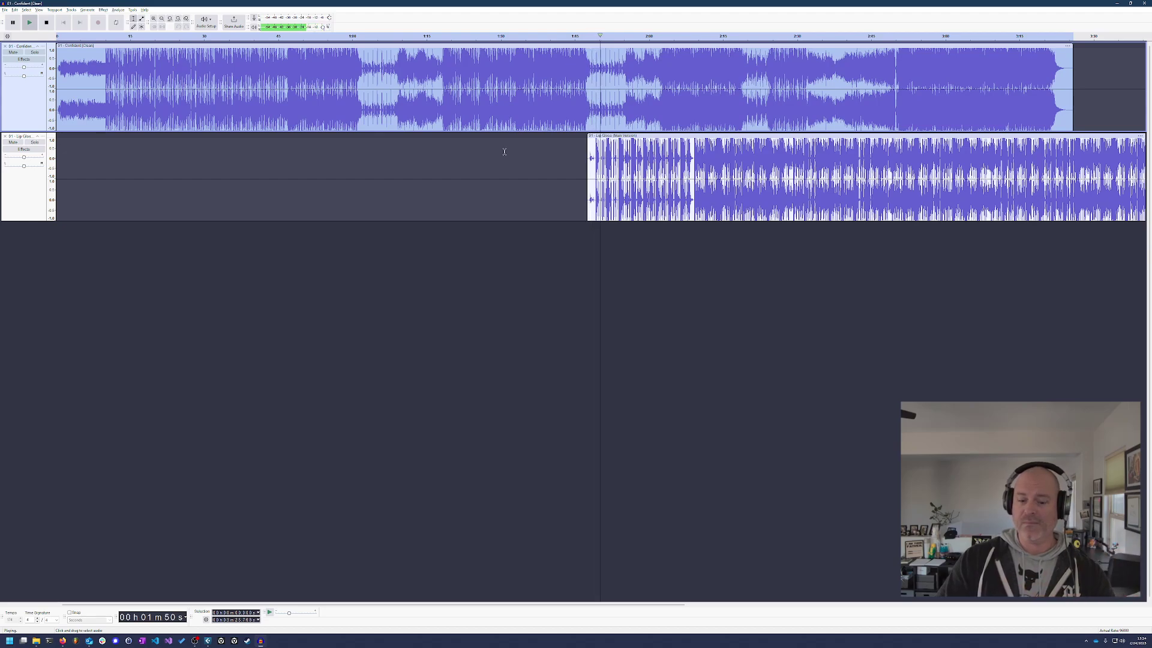
key(space)
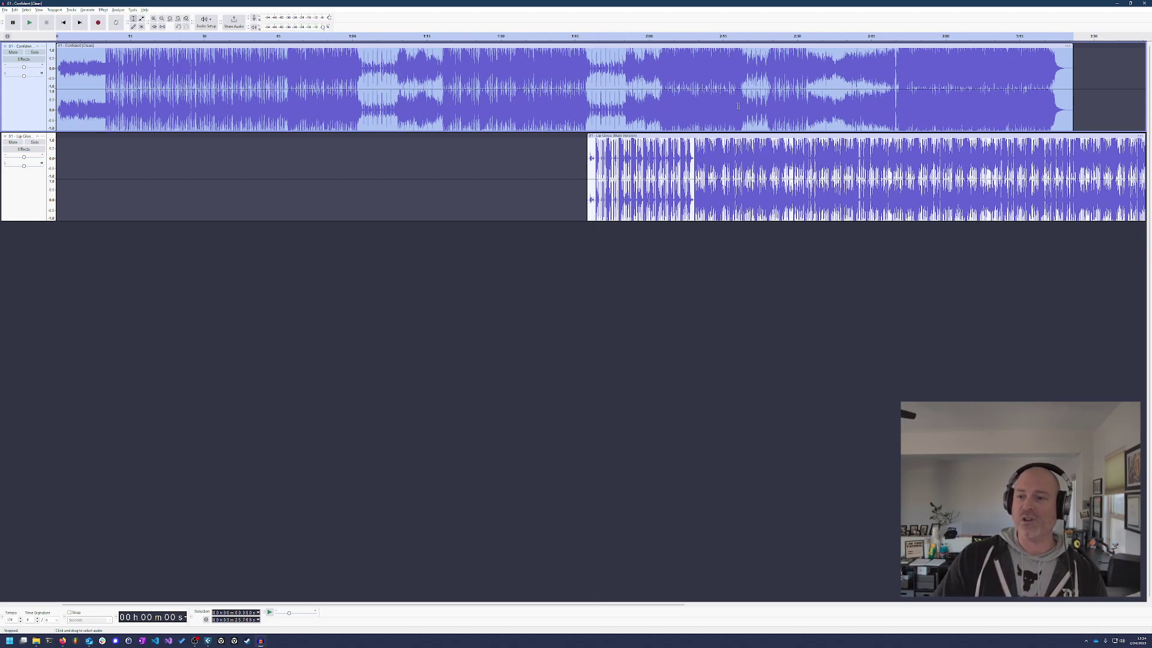
- Delete the rest of the Confident clip from about 1:49 to its end
click(1094, 90)
drag(1084, 69, 594, 71)
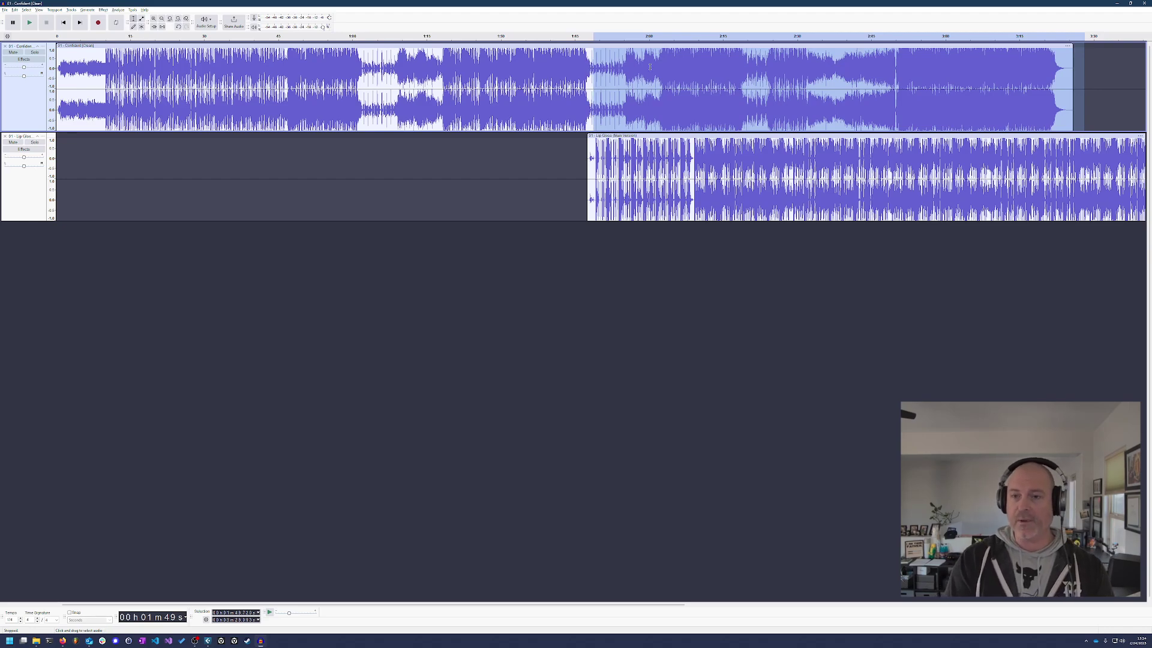
key(Delete)
- Play the transition between the two songs from about 1:46 and stop at about 1:48
ctrl+scroll(639, 77, up, 4)
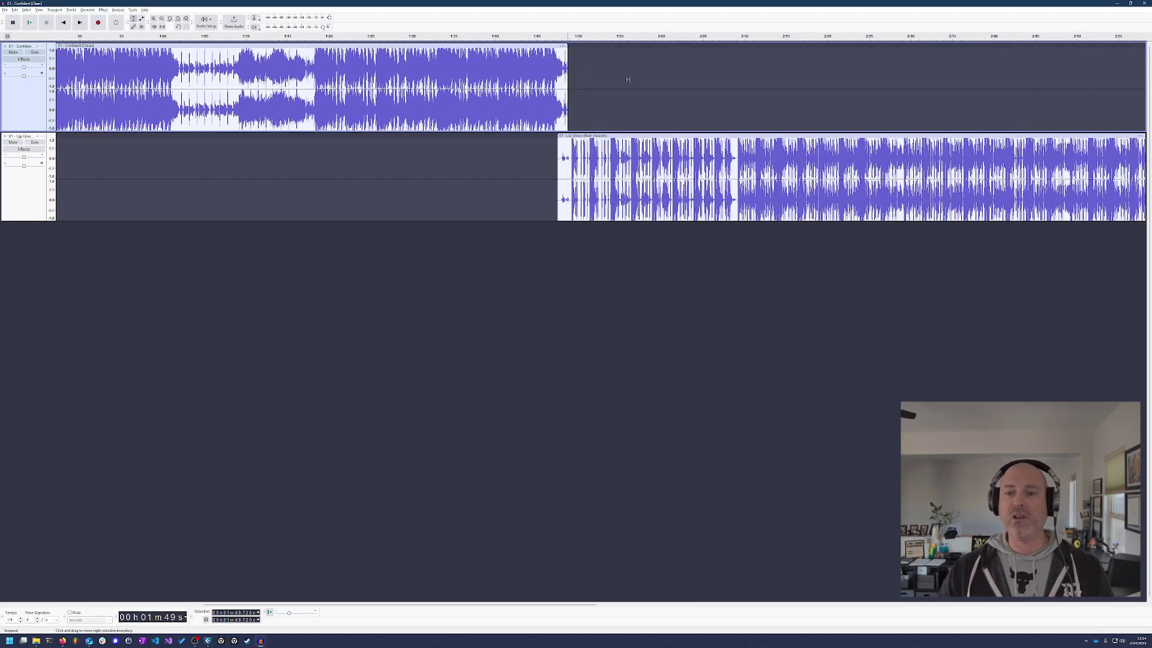
scroll(629, 74, left, 1)
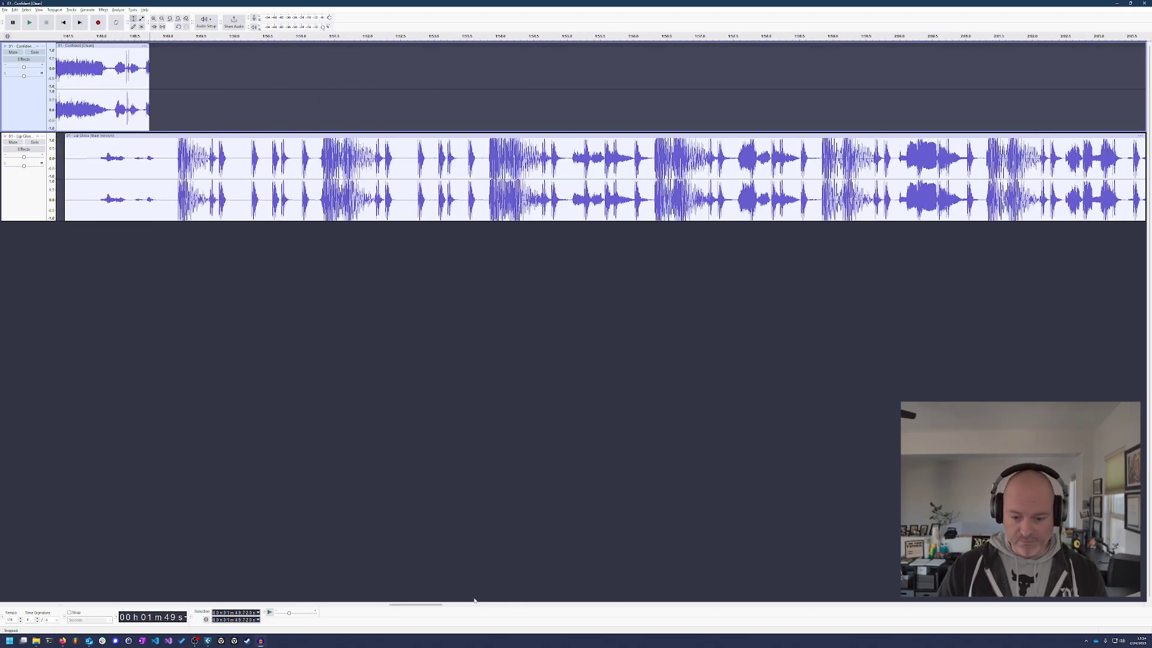
mouse_move(432, 607)
mouse_down()
mouse_move(399, 607)
mouse_move(415, 607)
mouse_up()
scroll(495, 196, up, 3)
scroll(234, 54, down, 2)
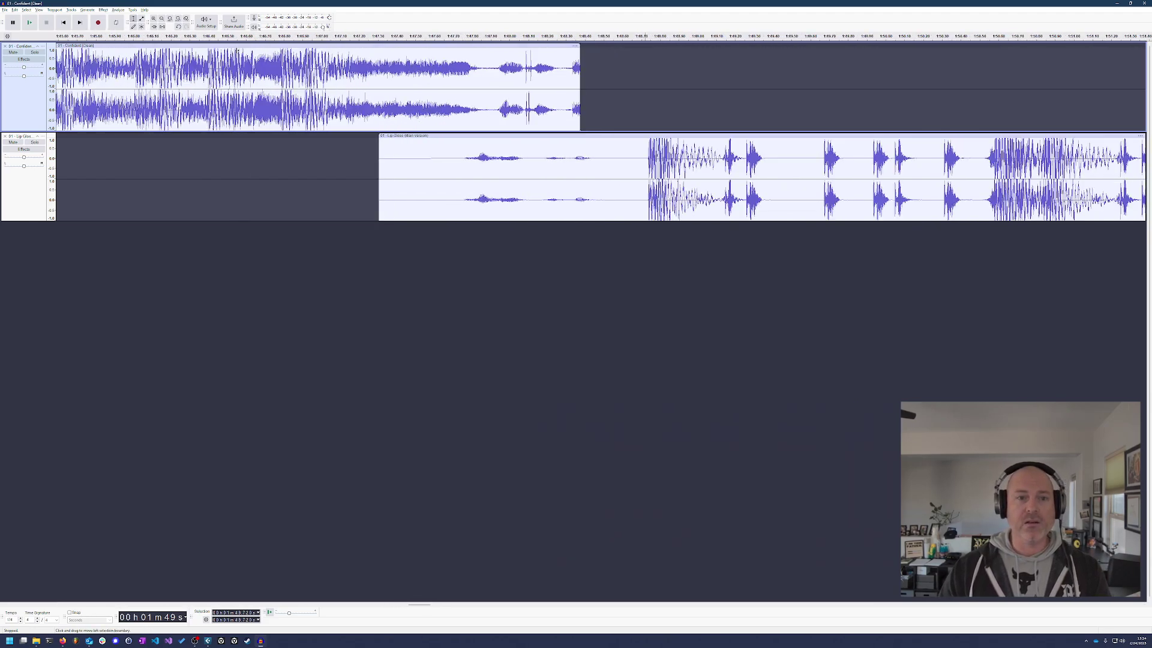
click(193, 90)
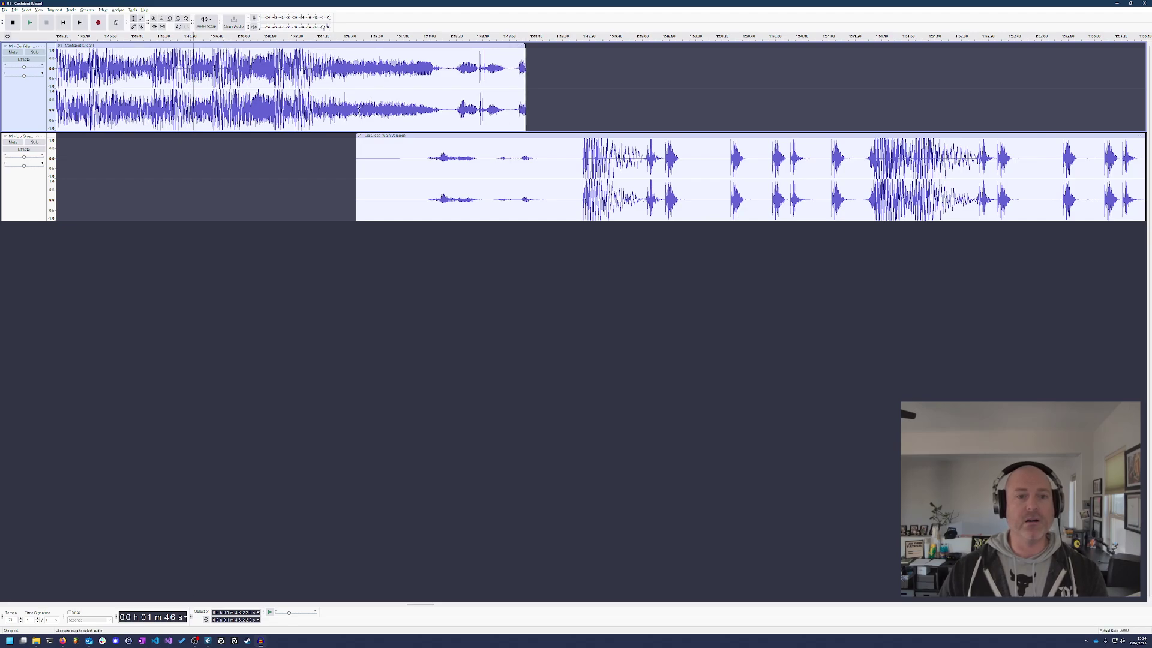
key(space)
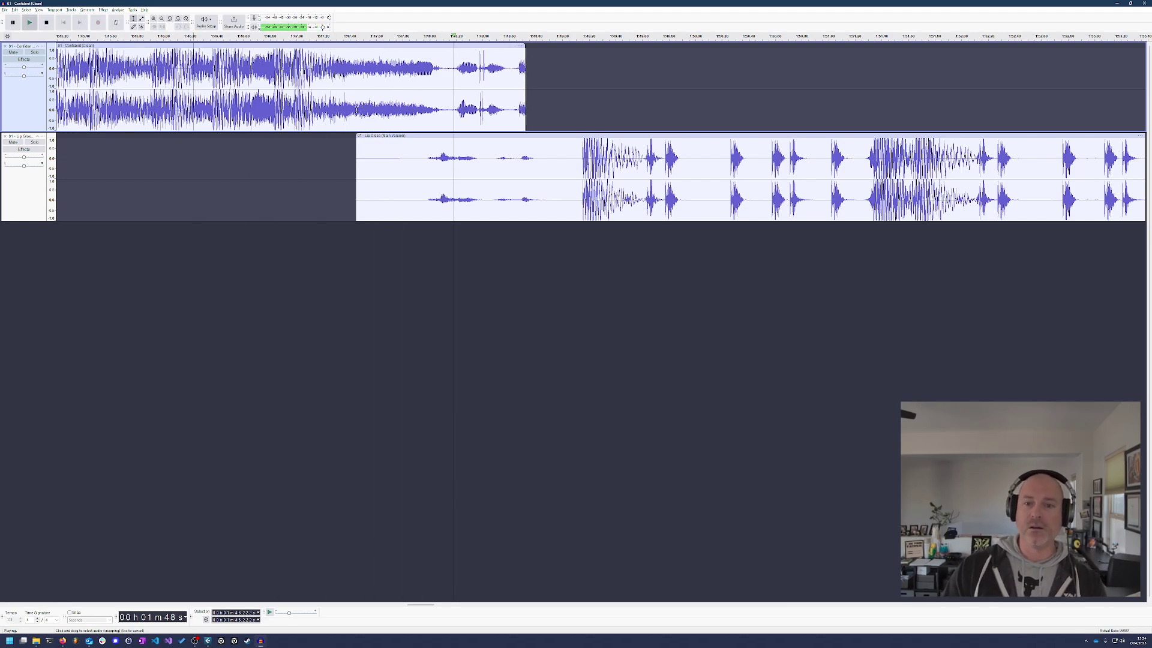
key(space)
- Delete the end of the Confident clip from about 1:48 and the quiet opening of the Lip Gloss clip before its first beat
drag(536, 63, 456, 71)
key(Delete)
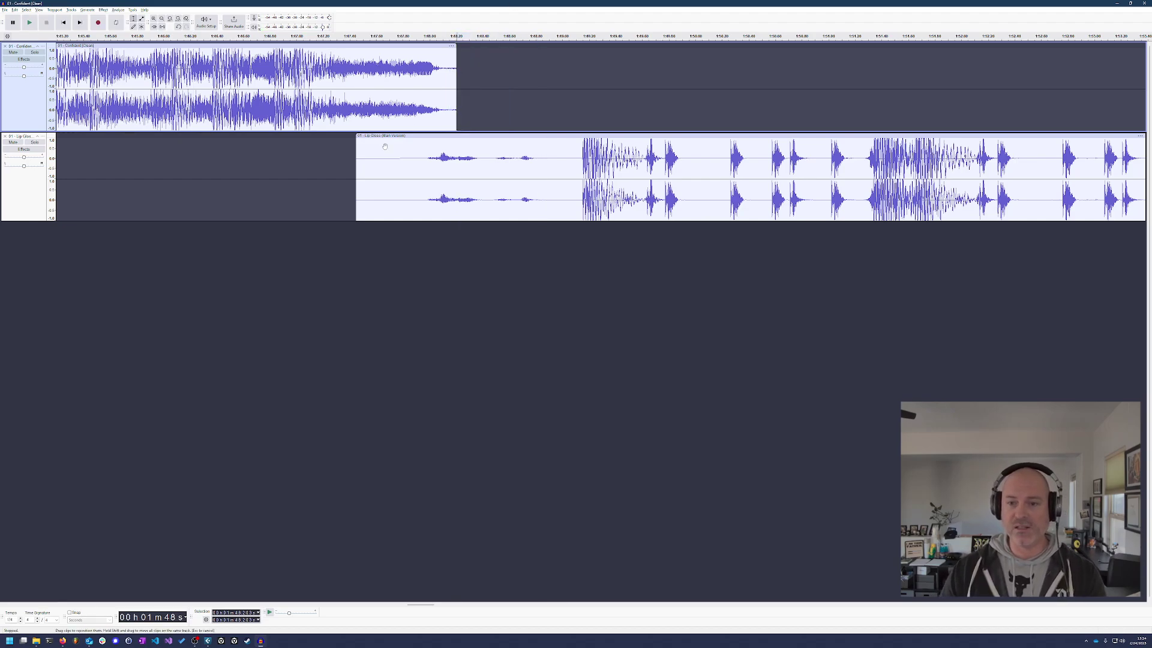
drag(348, 156, 573, 163)
key(Delete)
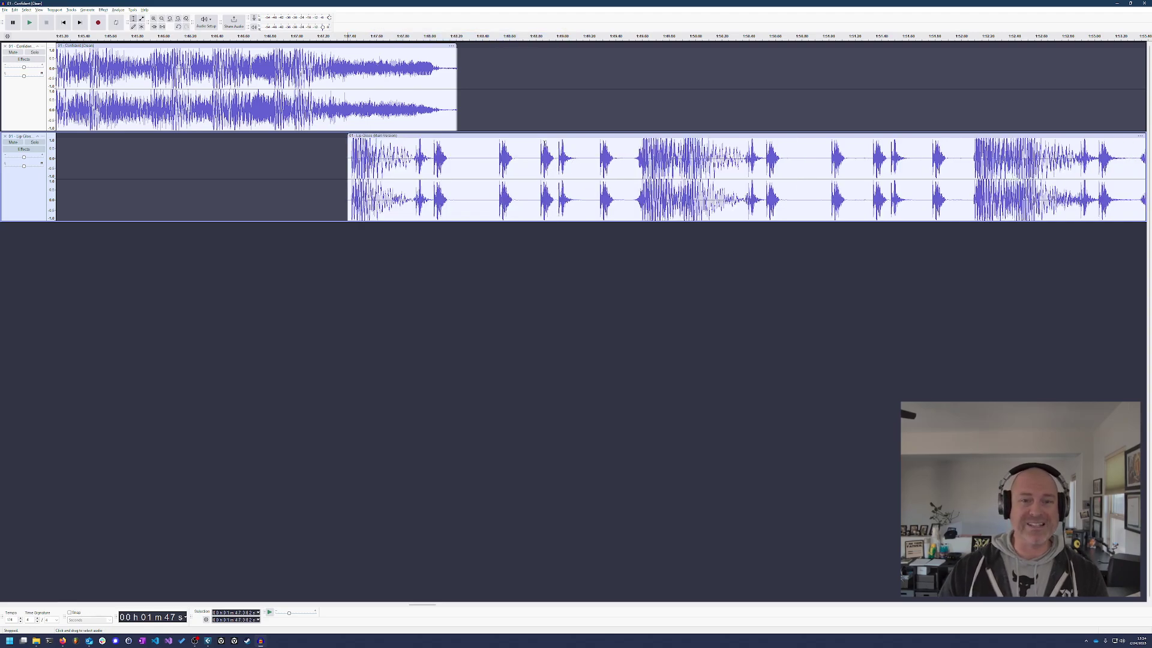
- Move the Lip Gloss clip to start just before the Confident clip ends, and play the transition from about 1:45
drag(435, 140, 523, 141)
ctrl+scroll(121, 96, down, 1)
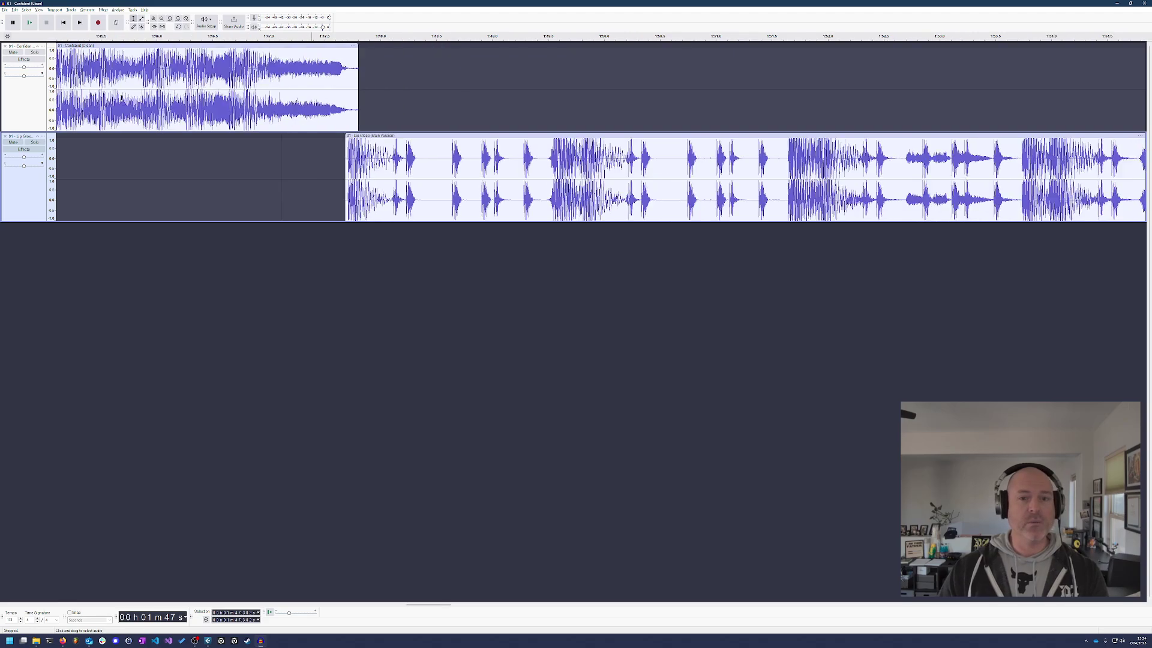
ctrl+scroll(102, 41, down, 2)
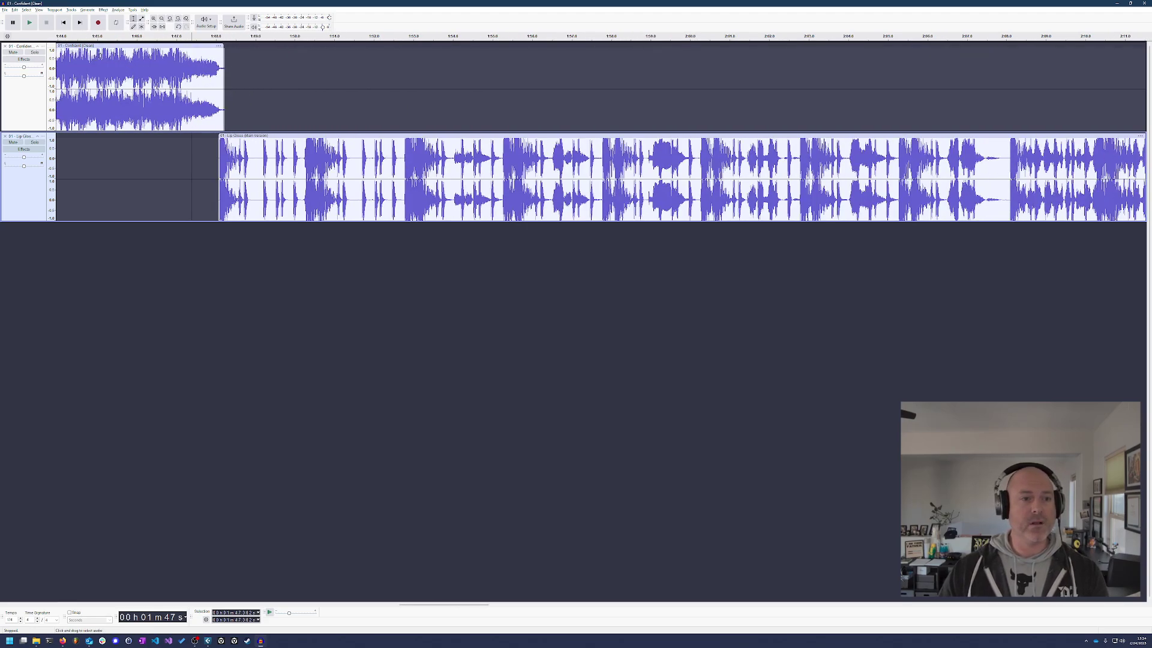
click(103, 60)
key(space)
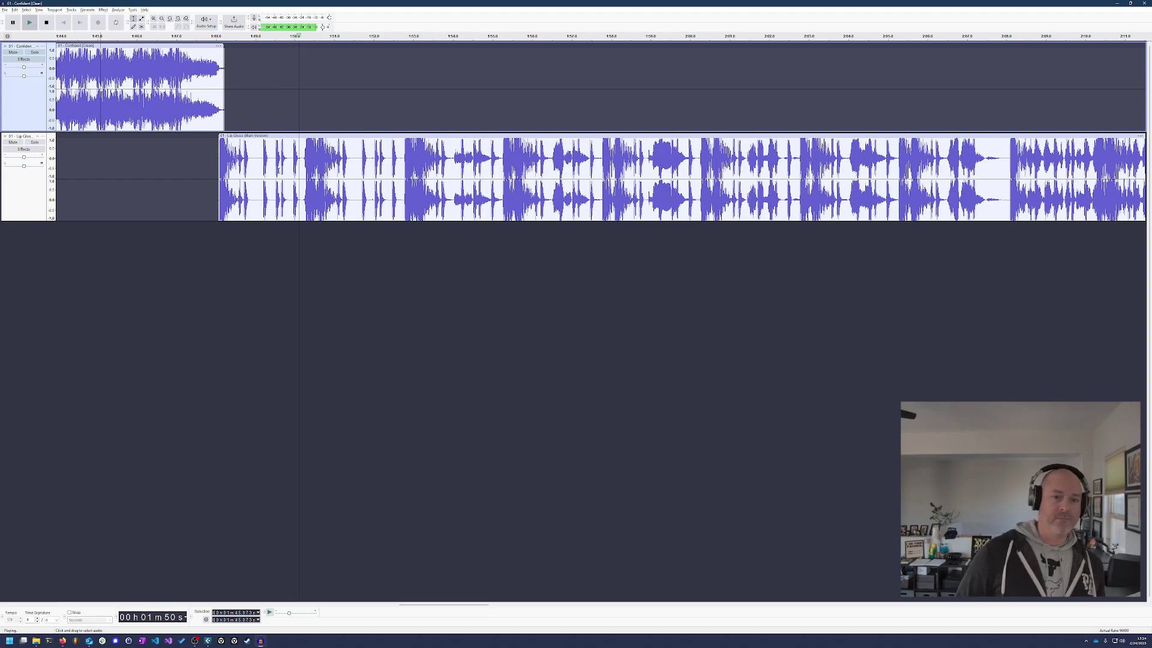
key(space)
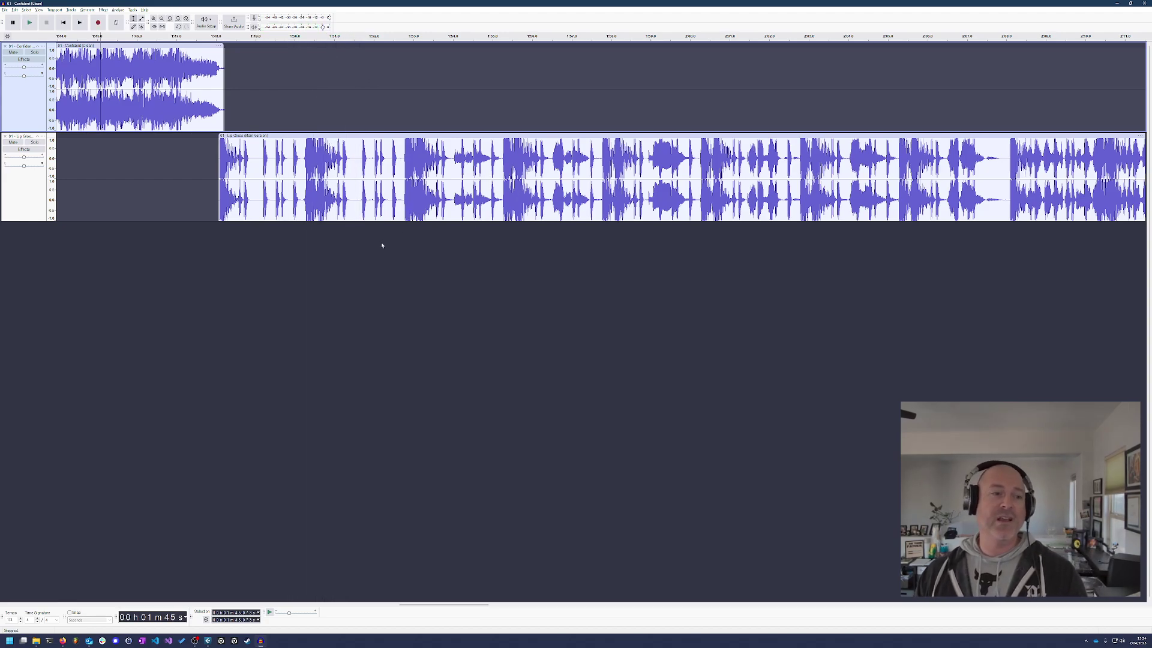
- Import the riser-hit sound effect MP3 from the Scratch folder in File Explorer as a new track in the Audacity project
key(ctrl+3)
key(ctrl+3)
key(ctrl+3)
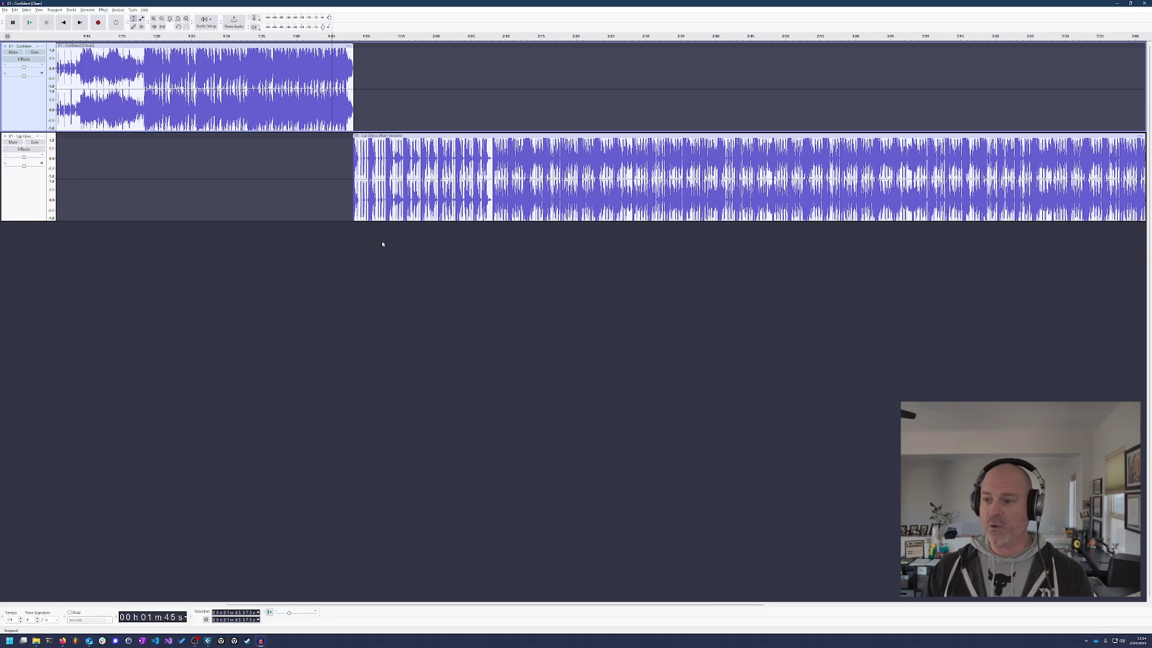
key(ctrl+3)
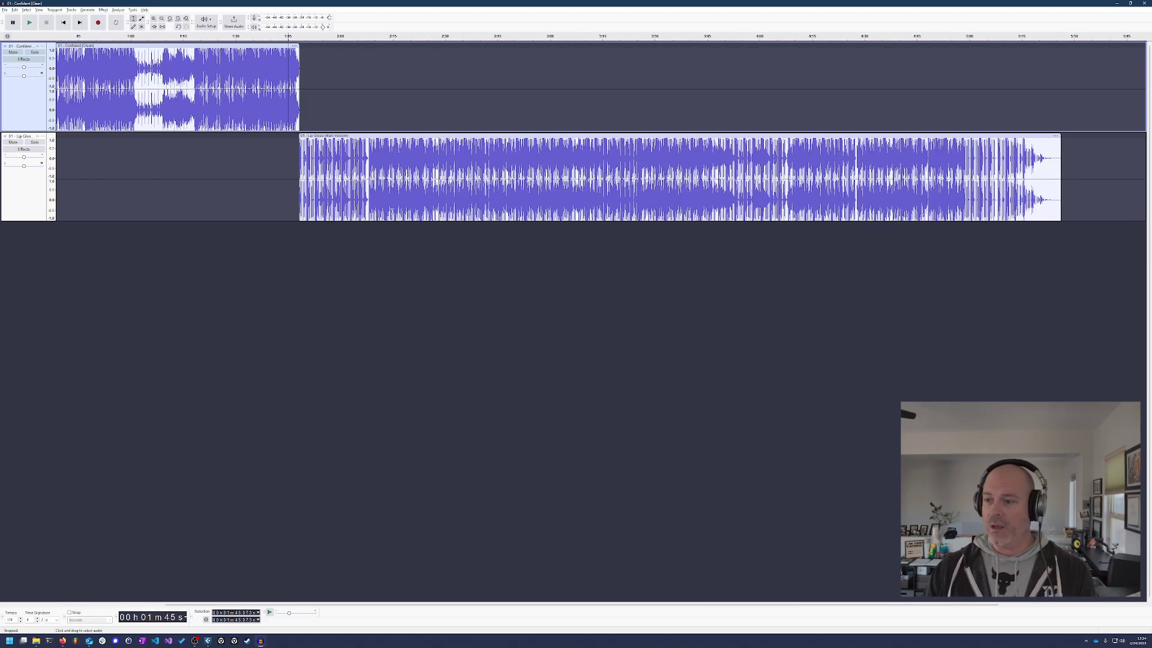
key(alt+Tab)
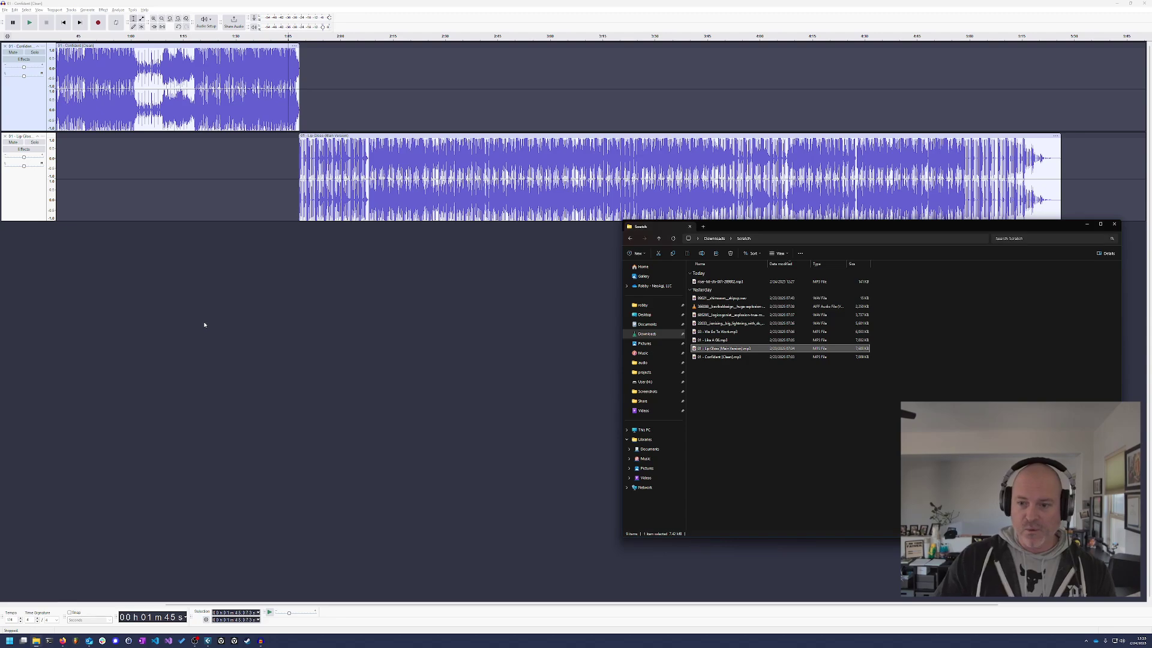
click(725, 392)
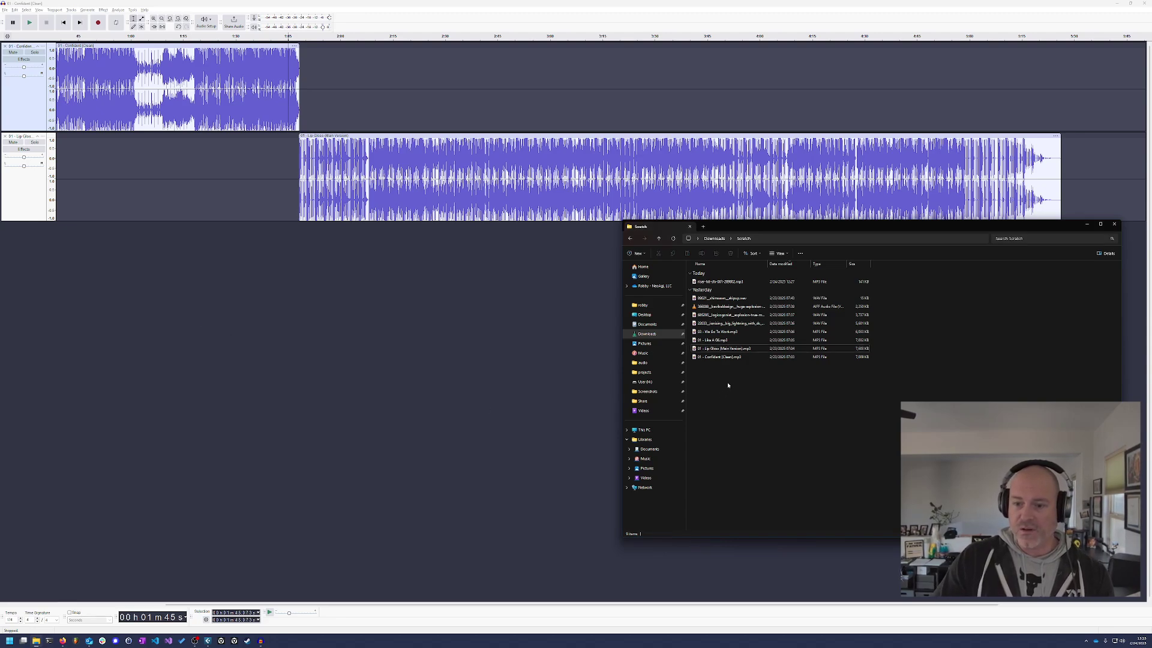
click(719, 282)
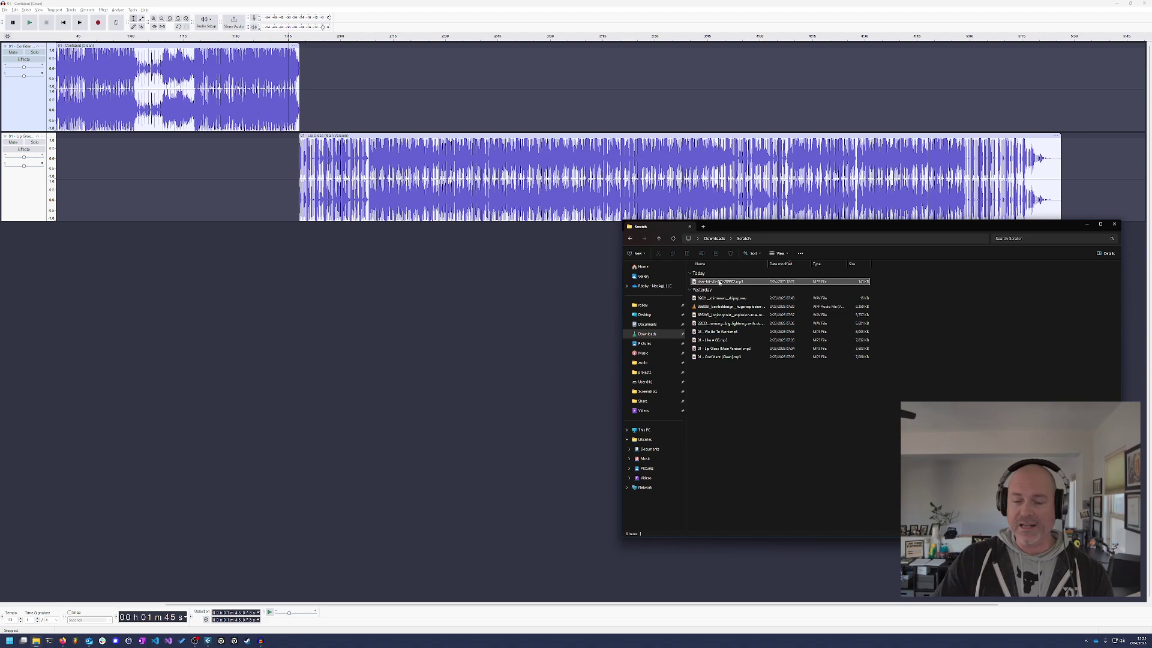
drag(719, 282, 532, 345)
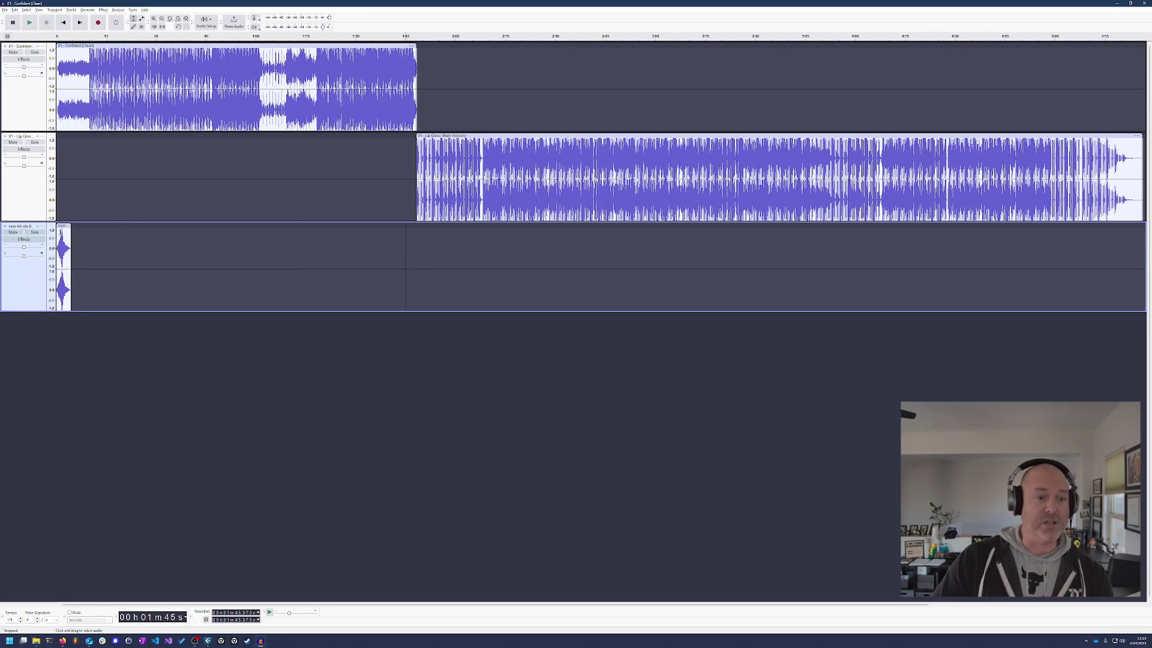
- Move the riser-hit clip past the end of the Lip Gloss clip, to about 5:33
drag(63, 226, 1076, 259)
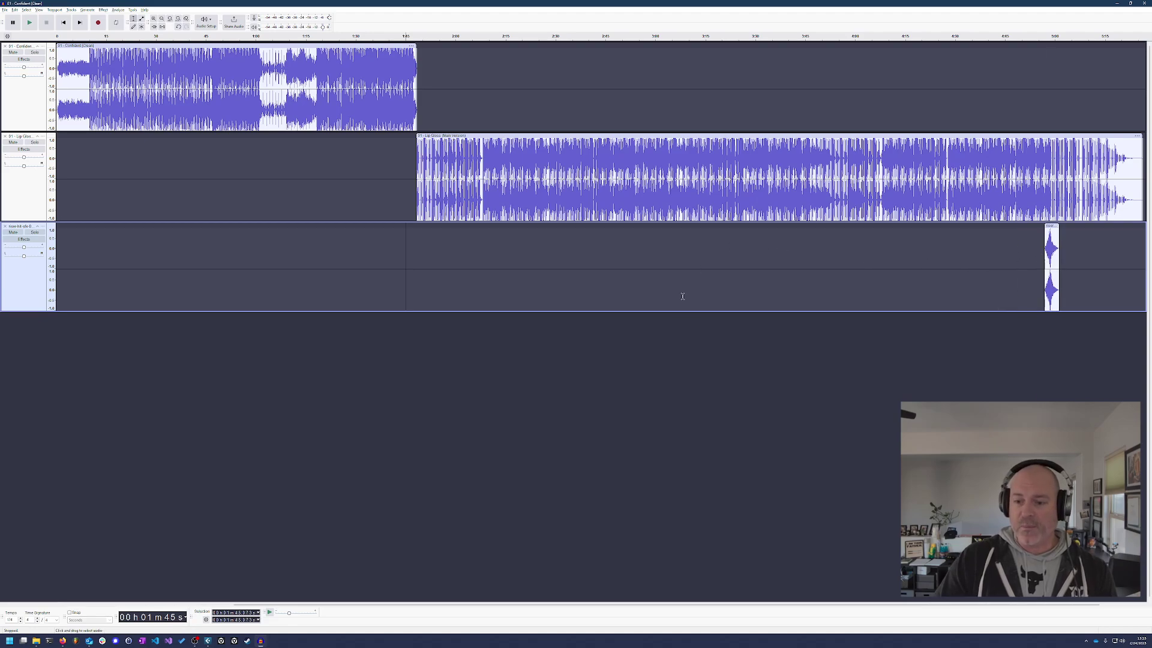
drag(508, 604, 667, 603)
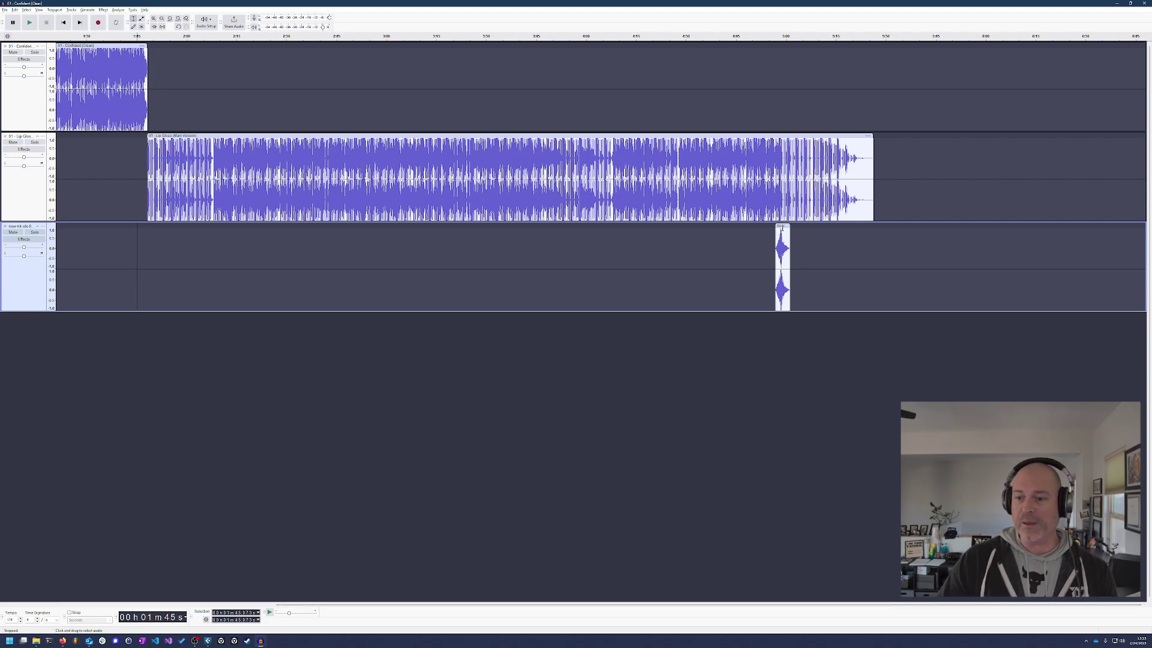
drag(781, 228, 905, 231)
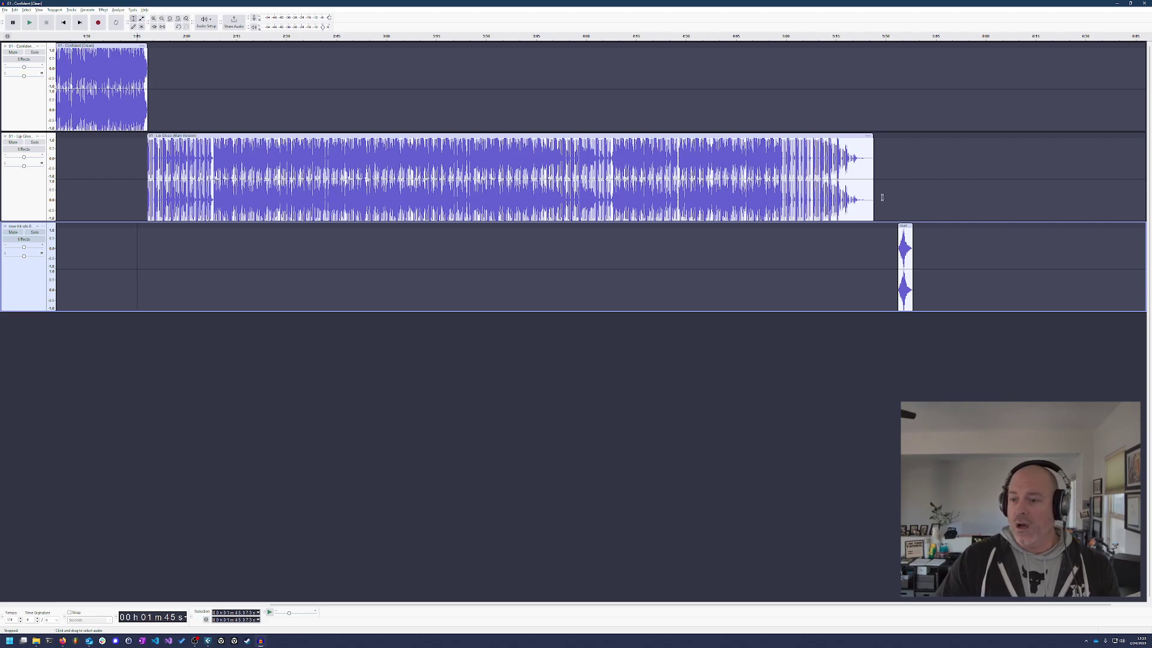
- Delete the rest of the Lip Gloss clip from about 4:08 to its end, cutting just before the beat
drag(882, 198, 612, 201)
scroll(613, 201, up, 3)
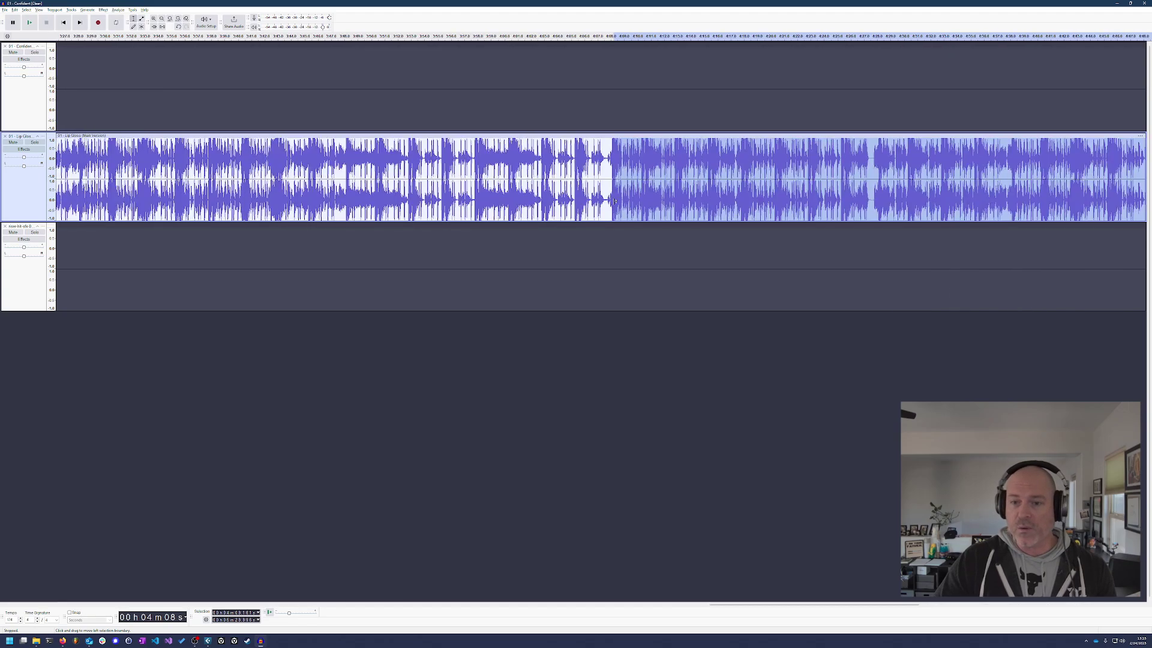
drag(607, 198, 605, 198)
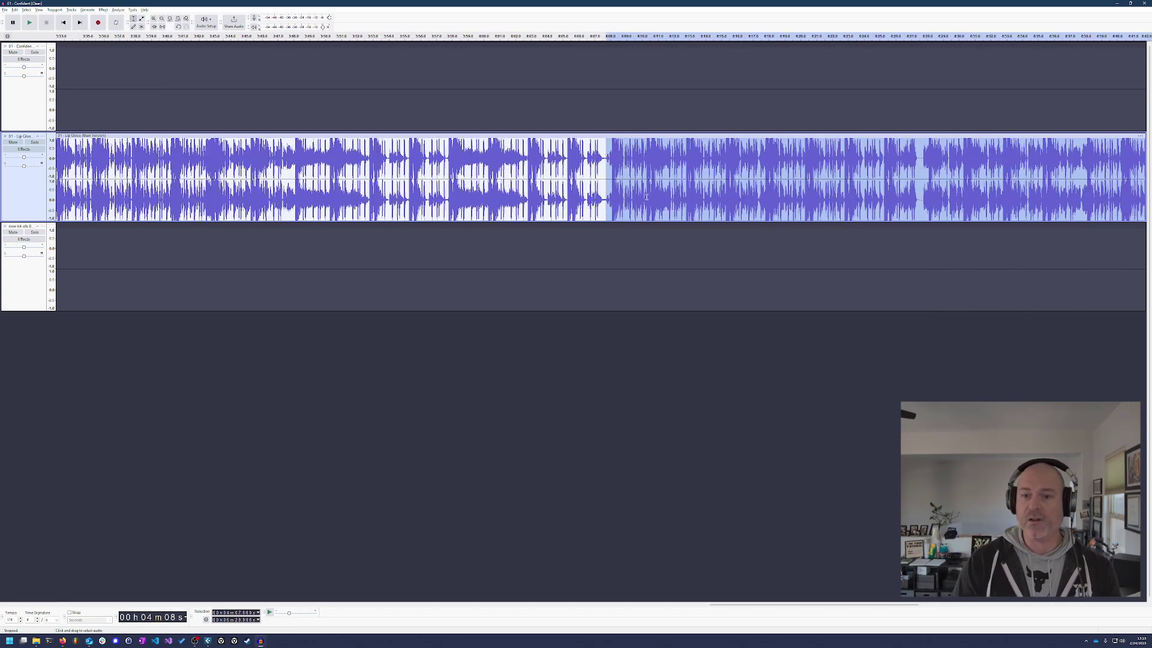
key(Delete)
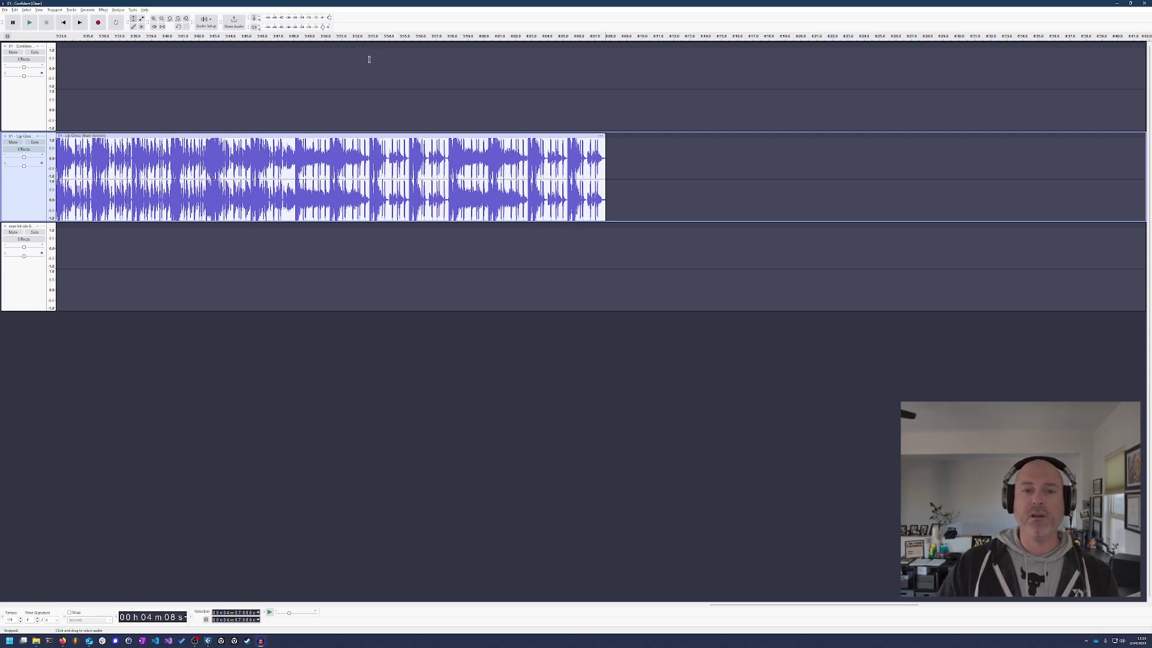
- Play the trimmed ending of the Lip Gloss clip from about 4:04 and stop
click(551, 78)
key(space)
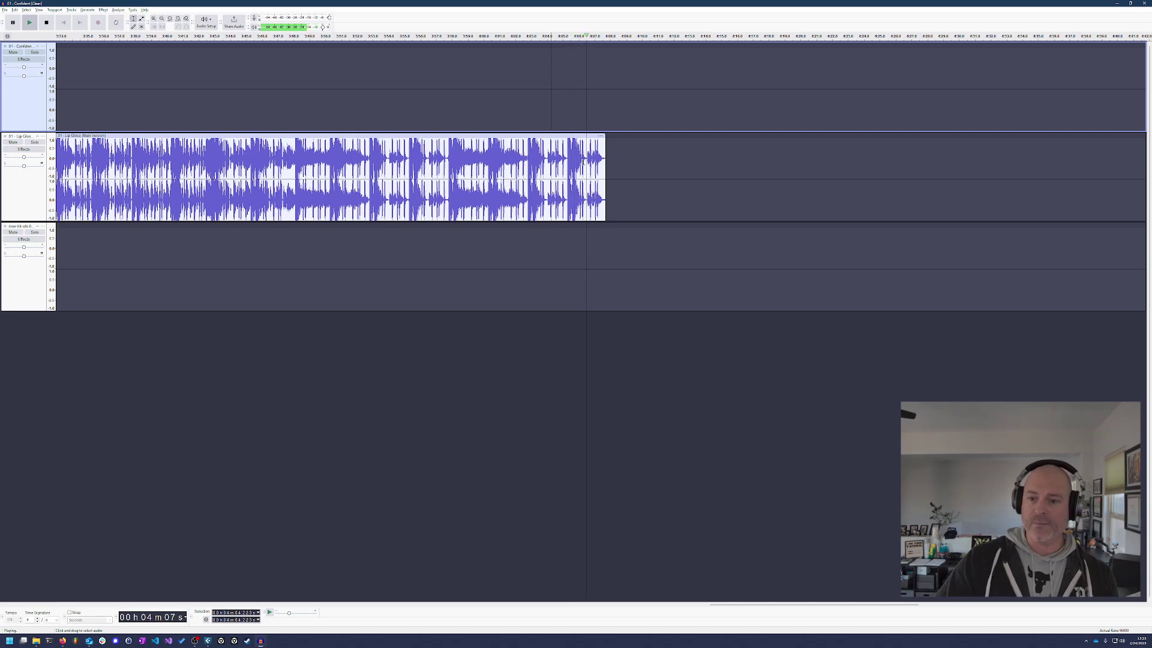
key(space)
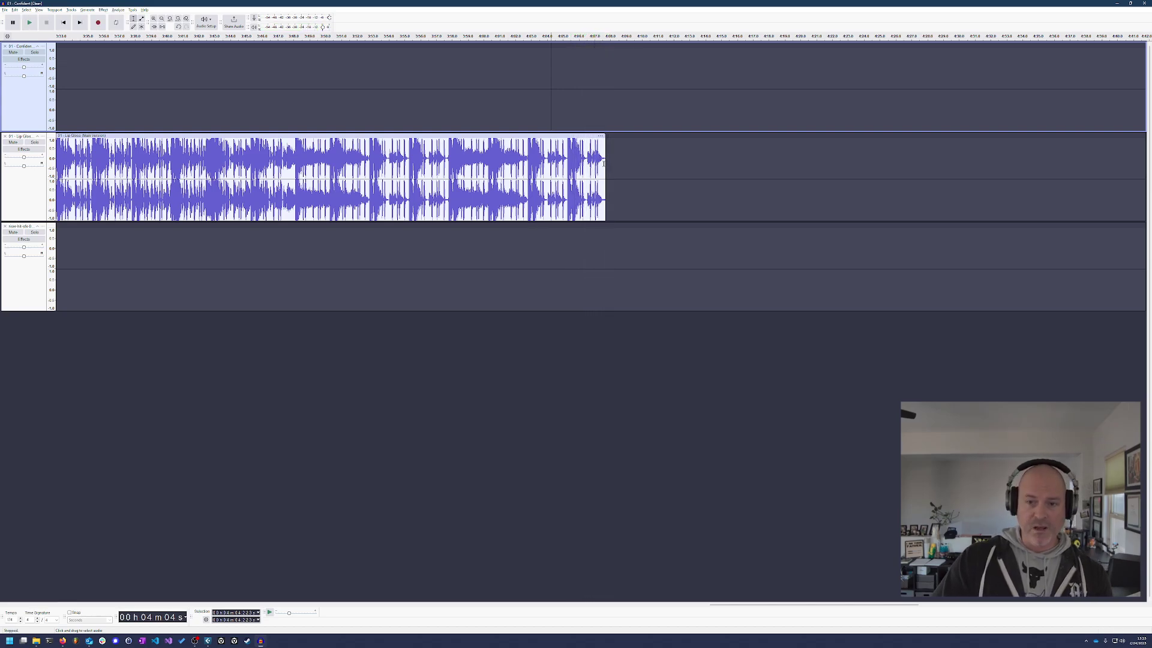
- Move the riser-hit clip to start at about 4:06 so its loudest point lines up with the end of the Lip Gloss clip
scroll(602, 160, down, 5)
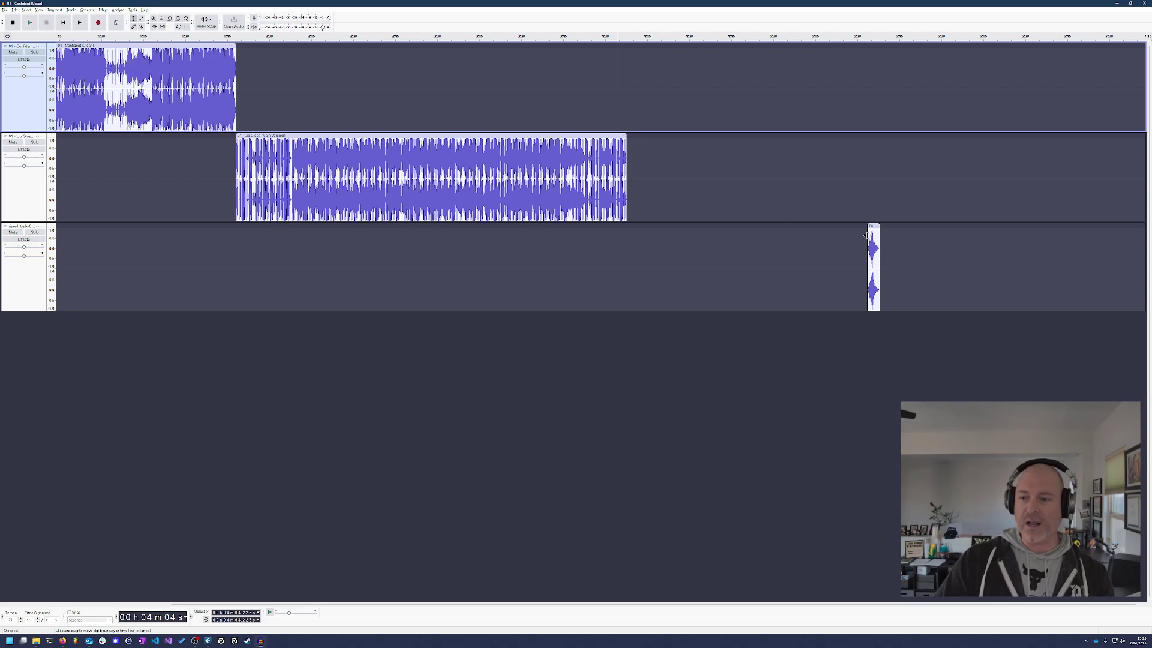
drag(866, 236, 628, 242)
scroll(643, 225, up, 1)
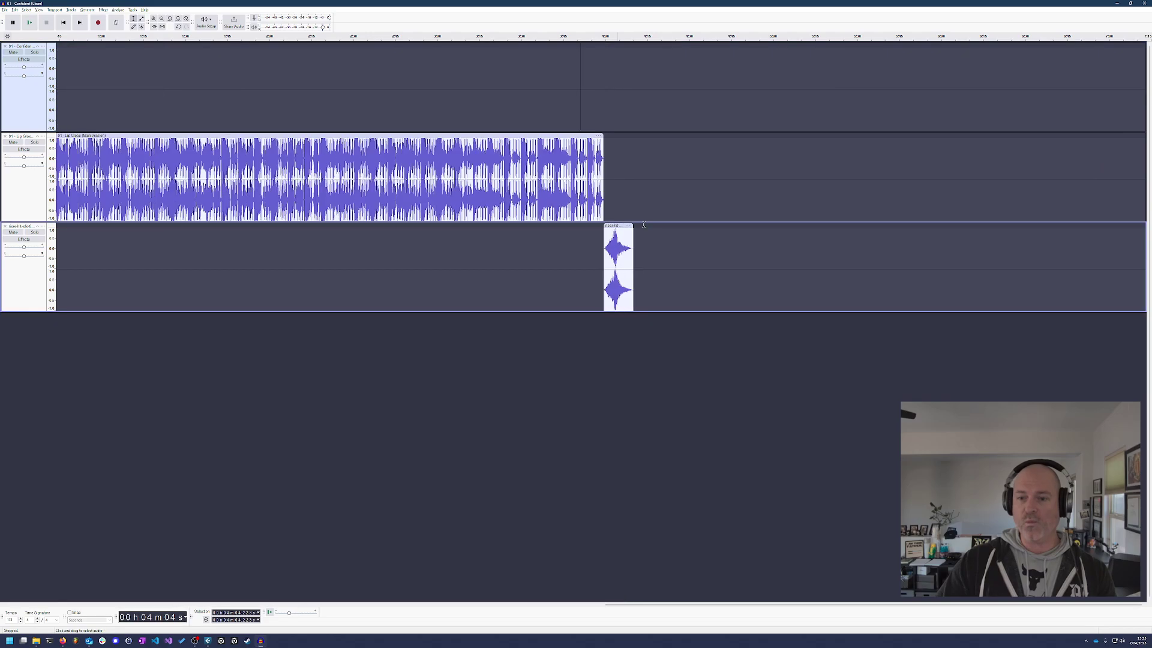
scroll(643, 224, up, 4)
drag(484, 232, 400, 231)
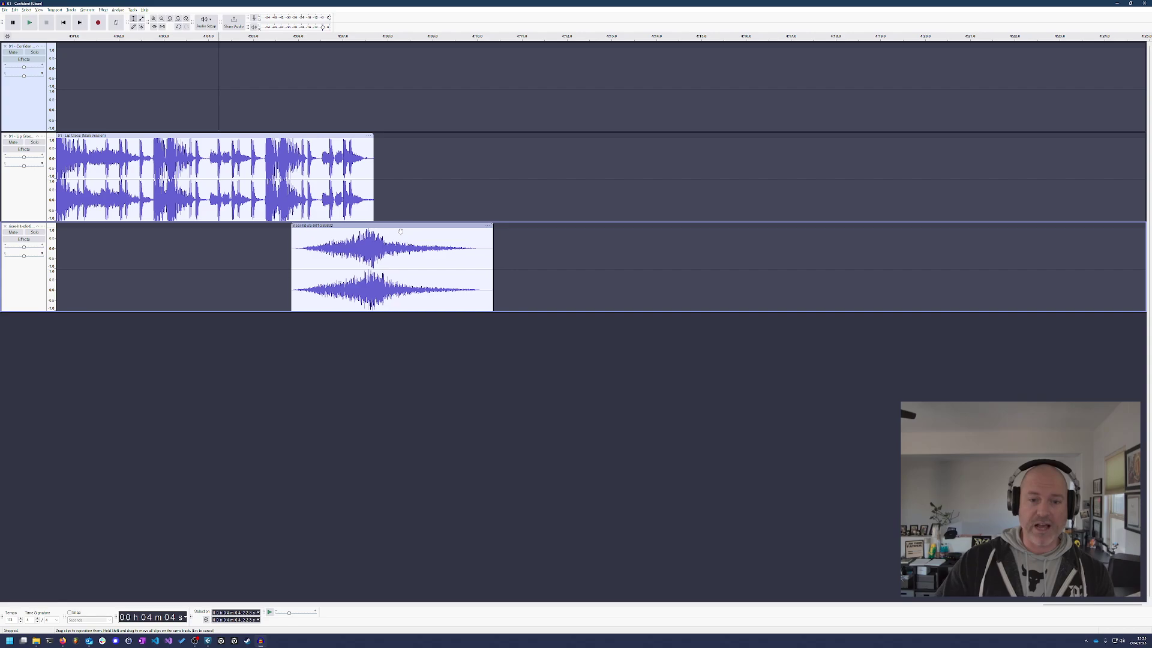
- Play the Lip Gloss ending with the riser-hit effect from about 4:00 and stop at about 4:10
scroll(397, 233, down, 2)
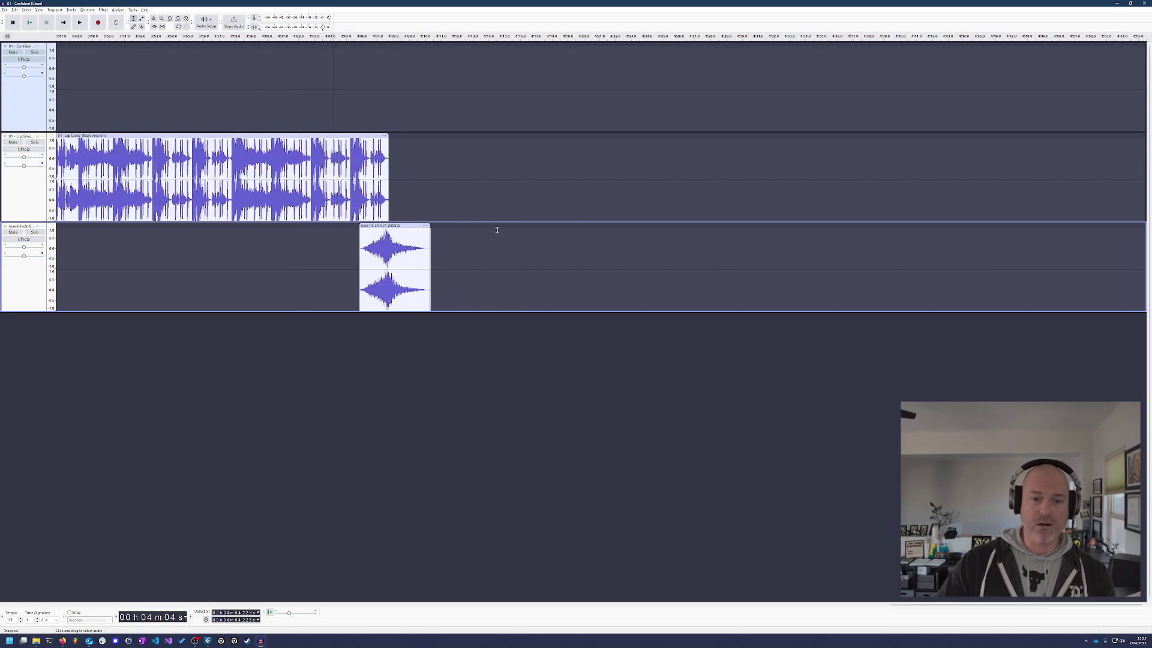
click(271, 72)
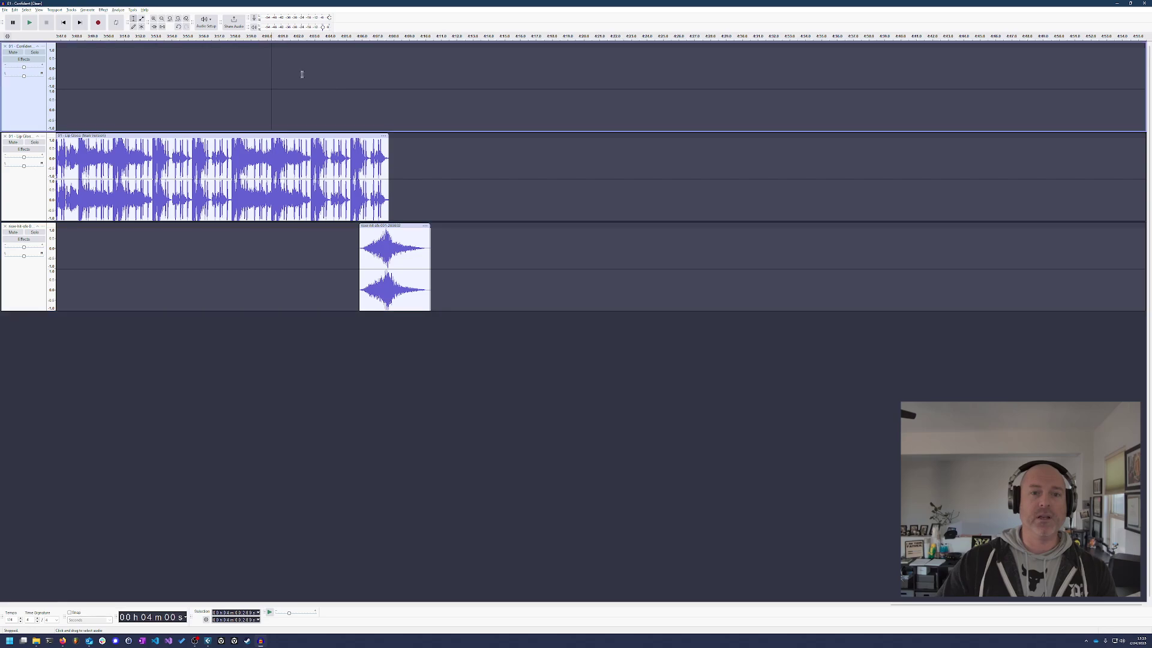
key(space)
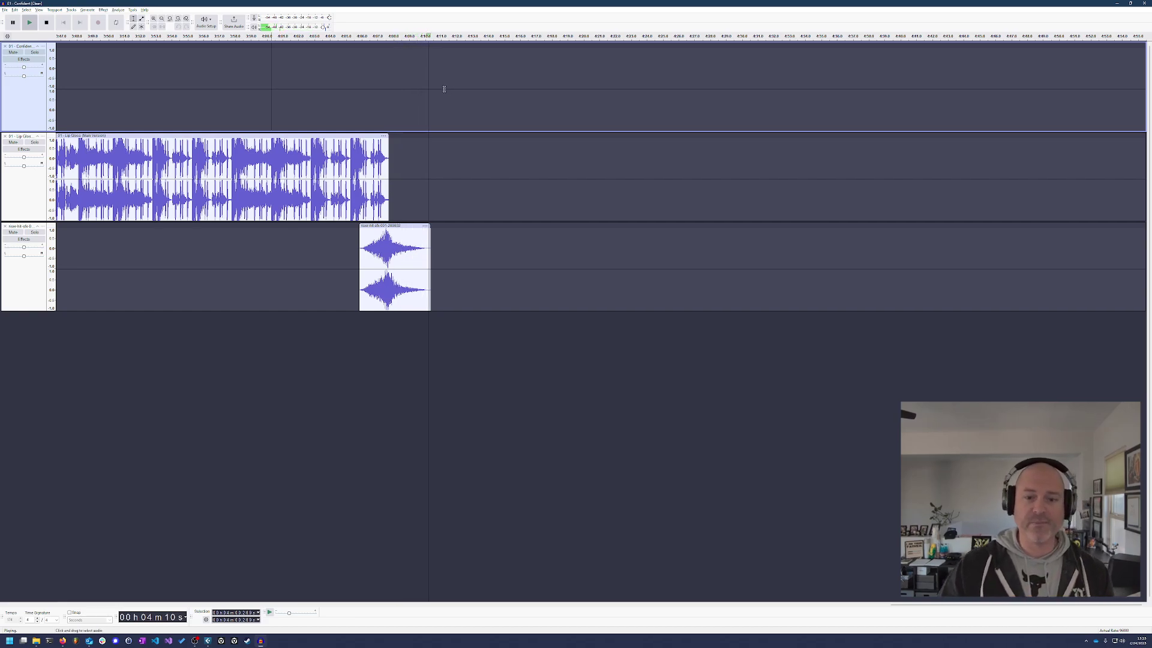
key(space)
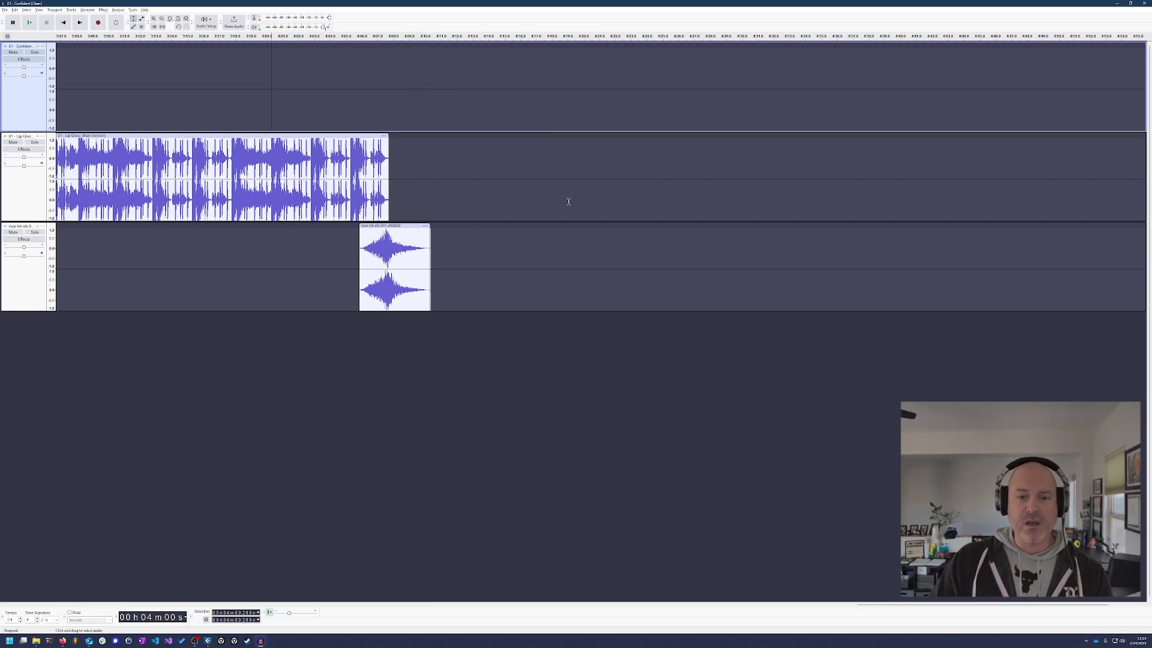
- Select the whole mix across all three tracks, from the start to about 4:20
scroll(568, 201, down, 8)
scroll(569, 202, down, 1)
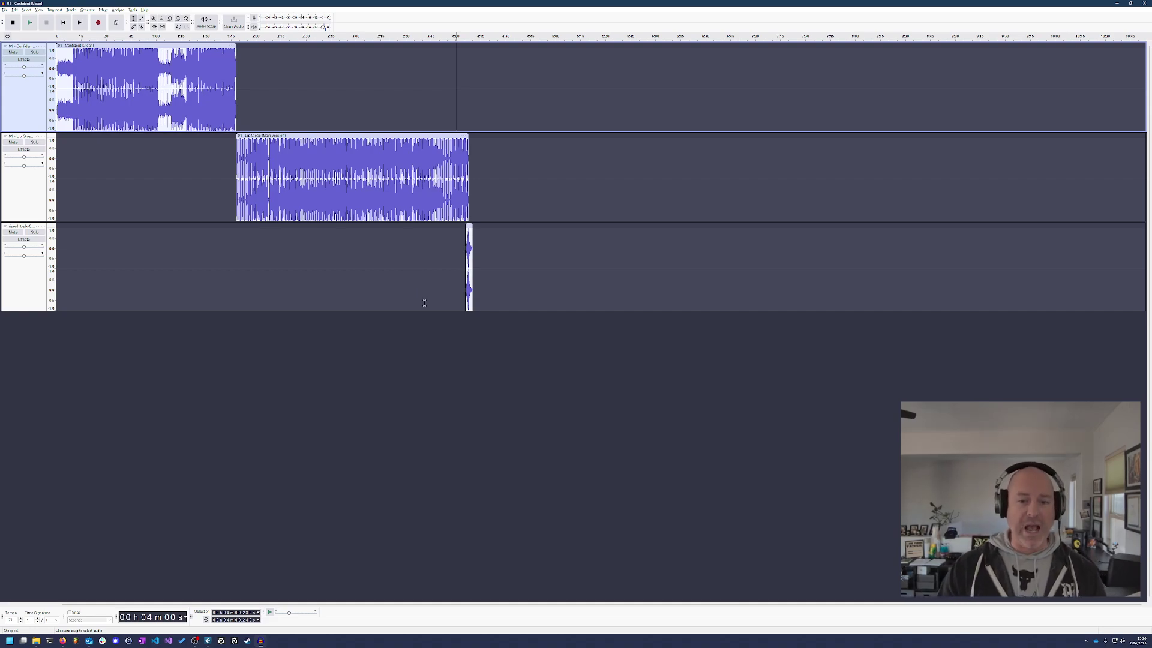
drag(489, 297, 90, 293)
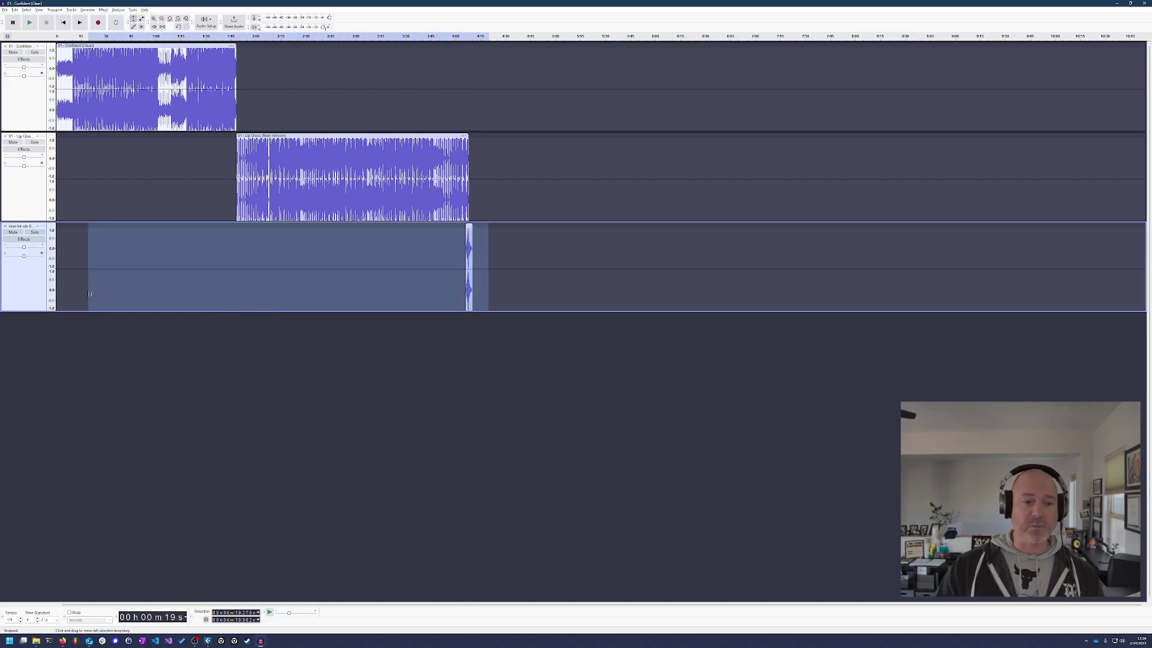
click(484, 334)
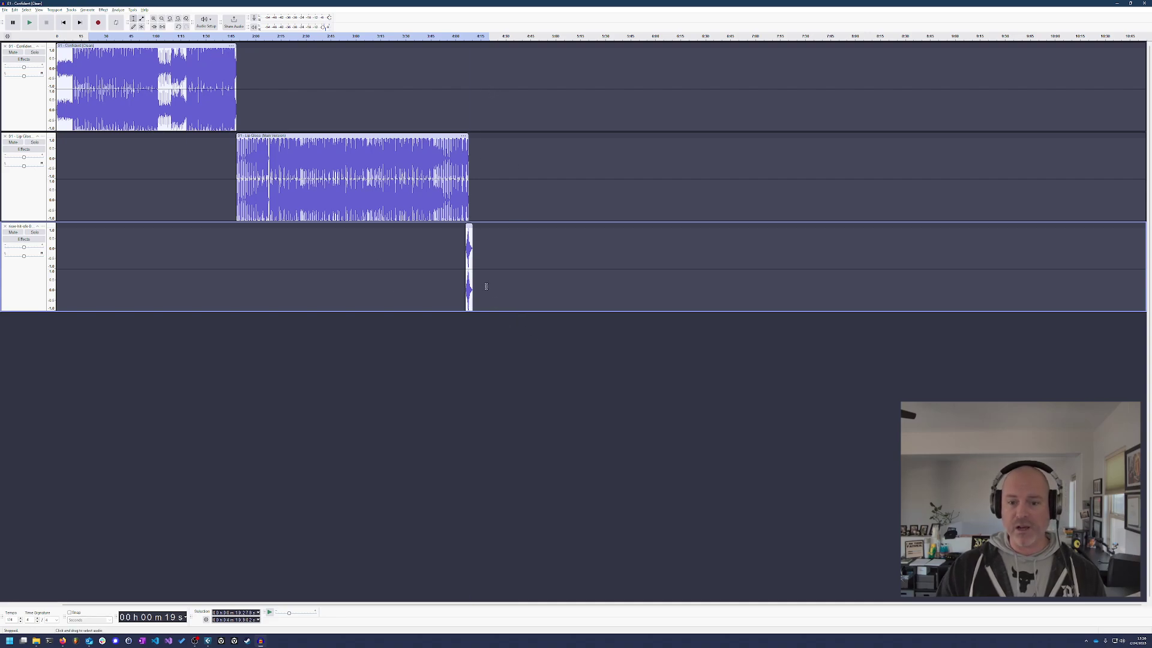
drag(489, 286, 57, 90)
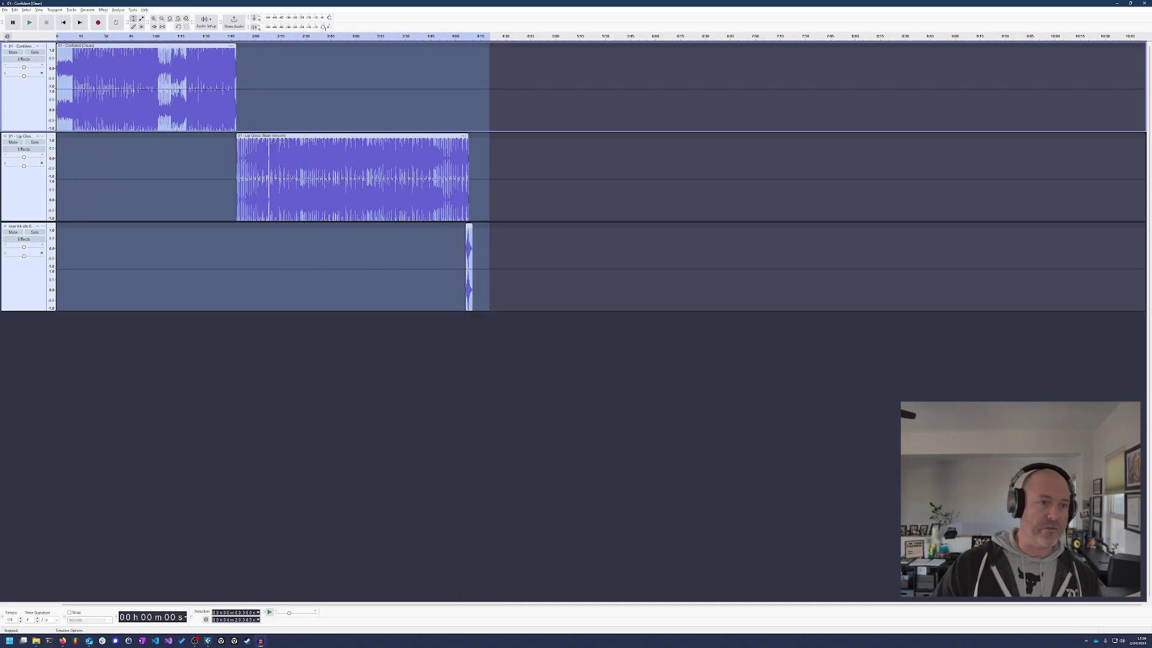
- Review the audio export options and the project save dialog, closing both without exporting or saving
click(4, 10)
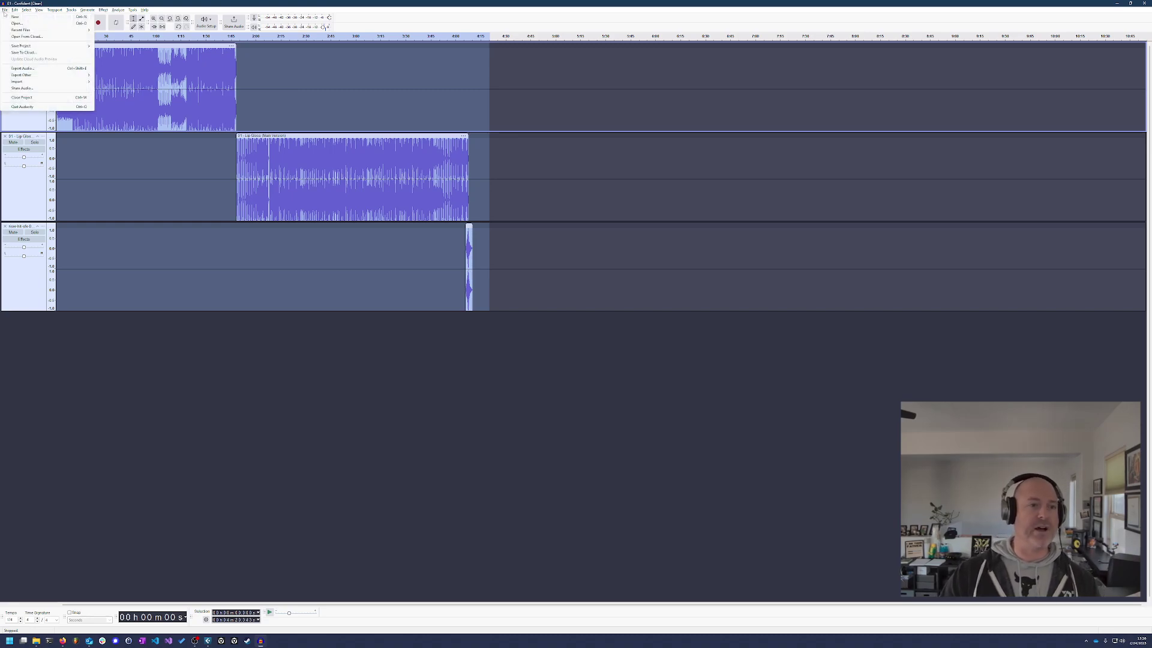
click(34, 68)
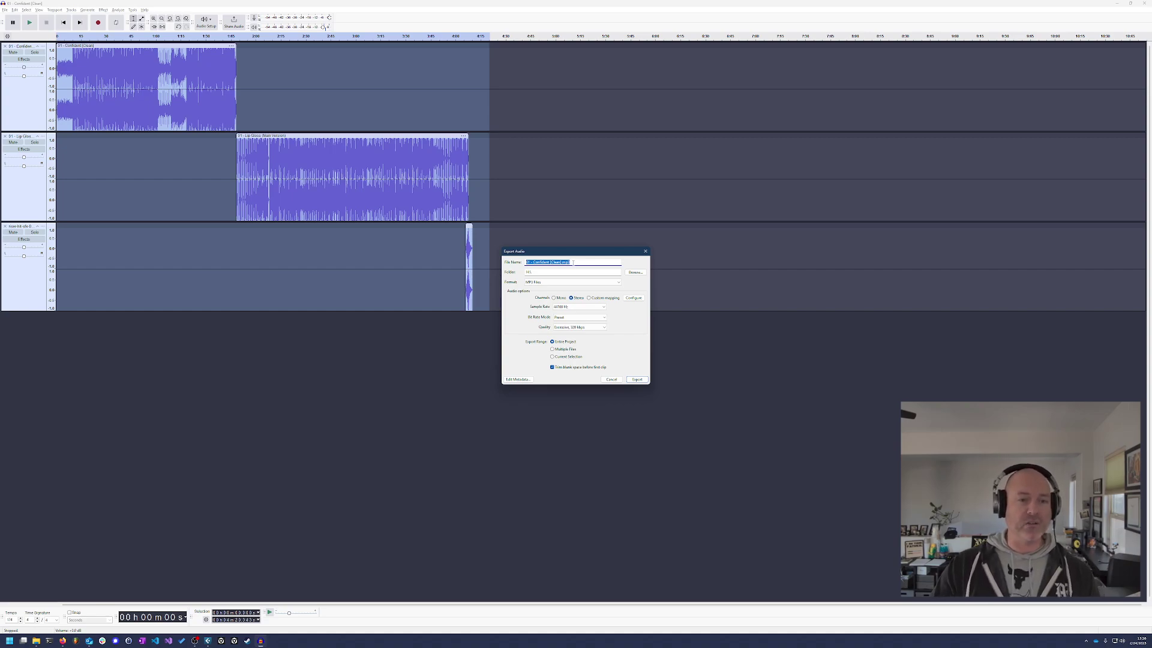
click(645, 251)
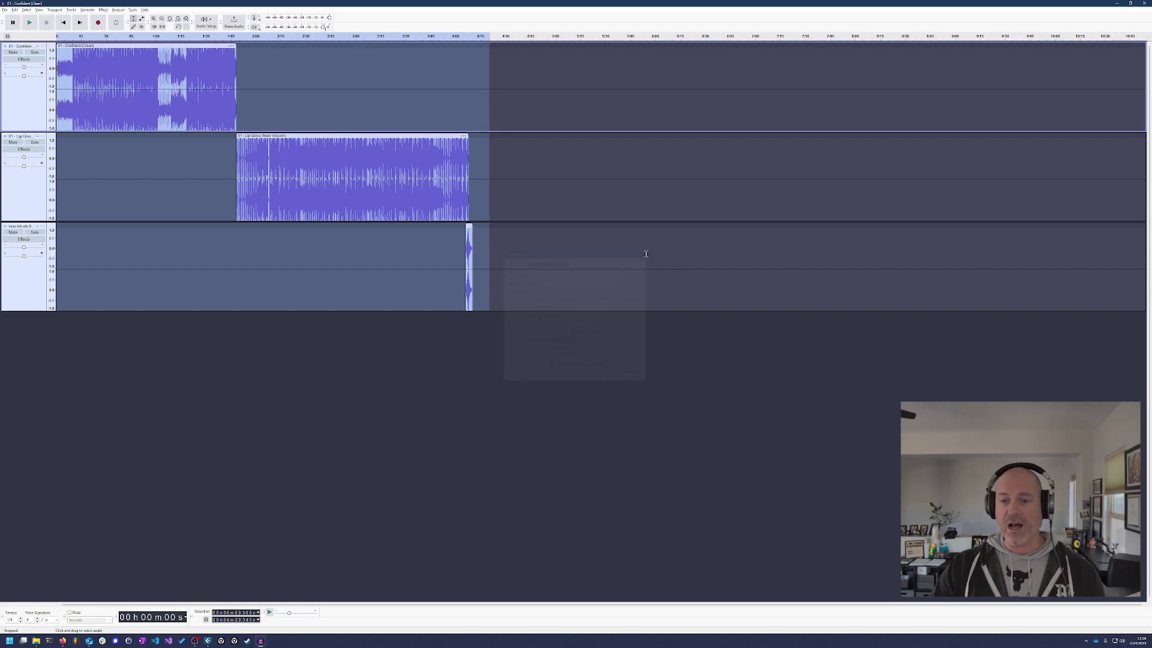
key(ctrl+s)
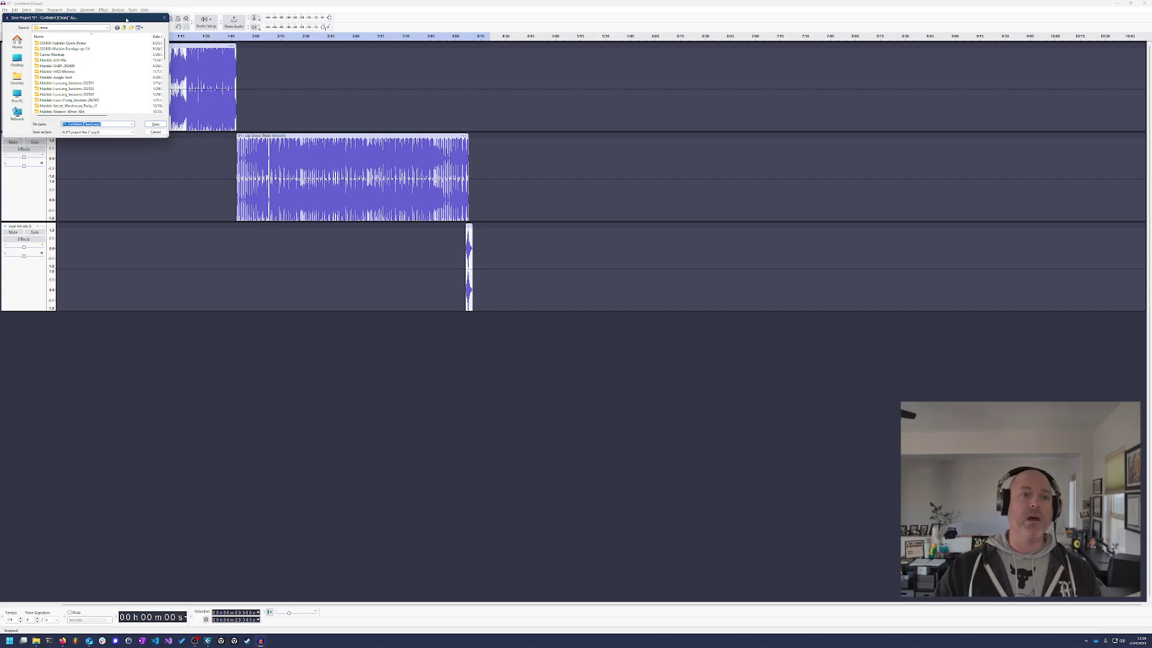
click(317, 155)
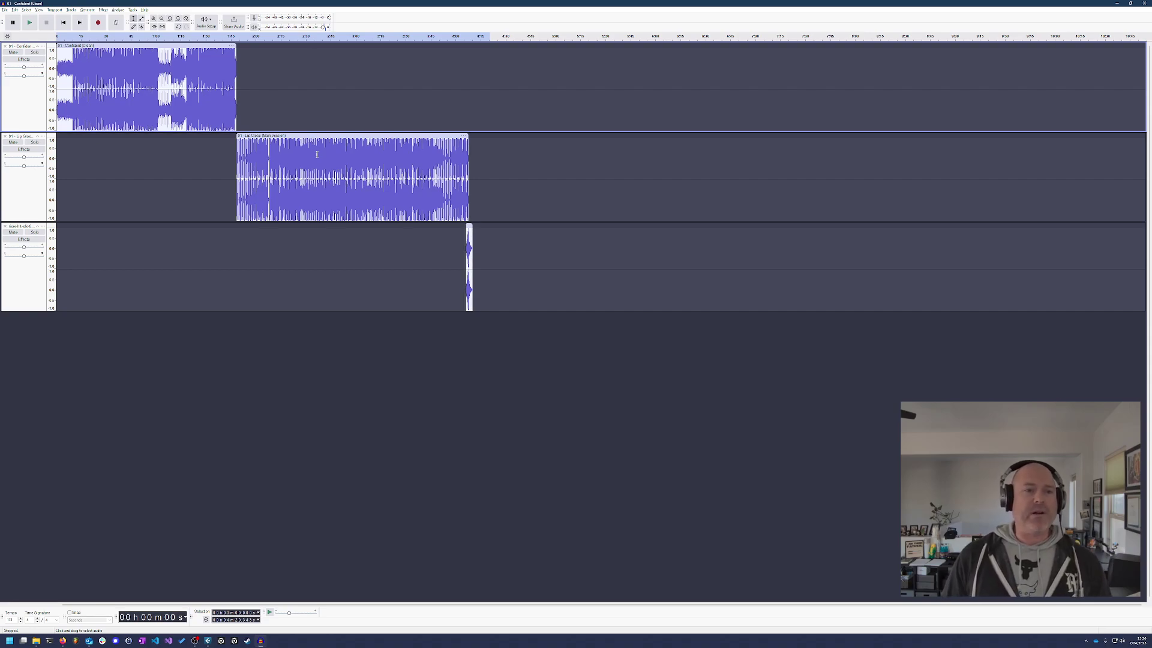
click(88, 11)
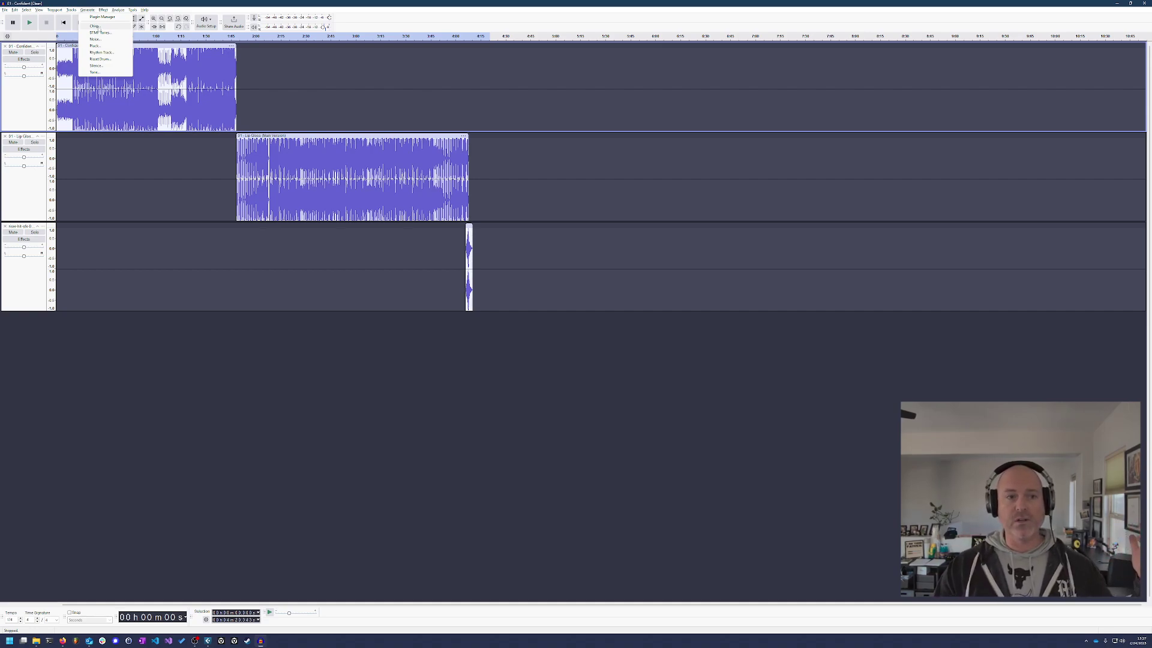
mouse_move(103, 10)
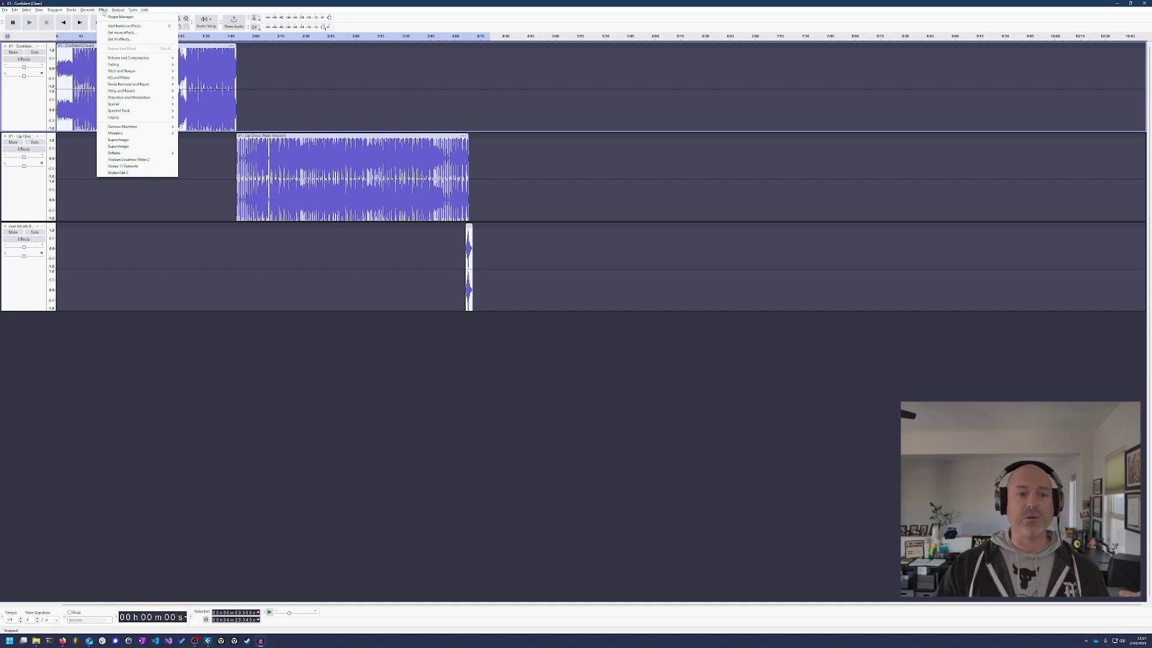
mouse_move(141, 78)
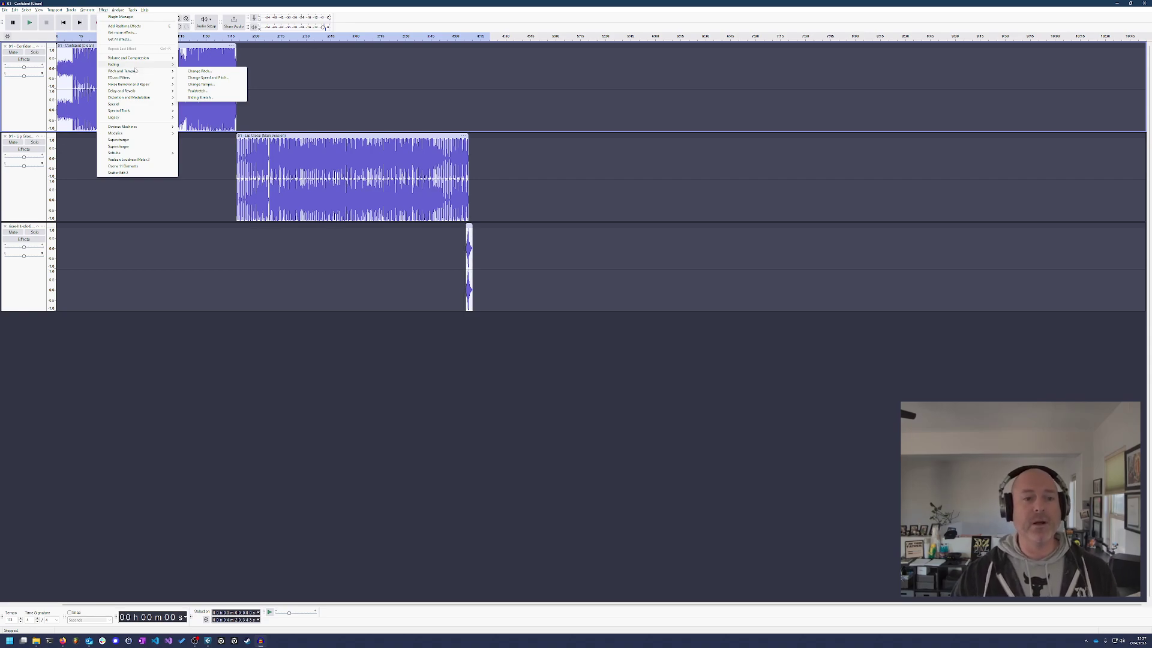
click(242, 8)
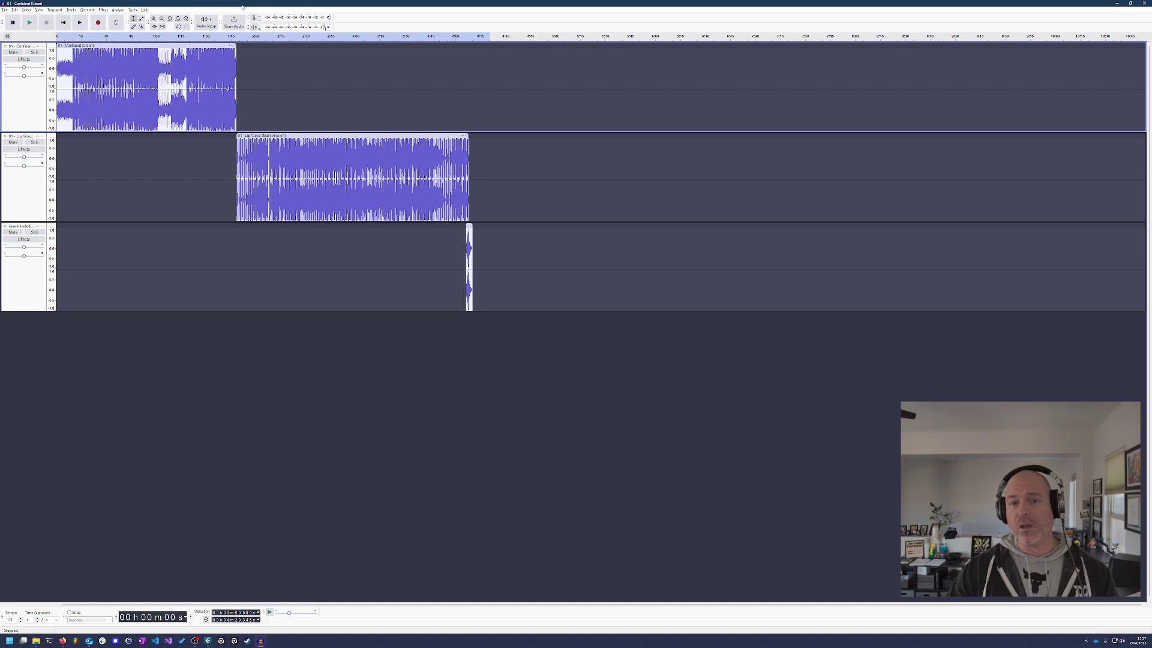